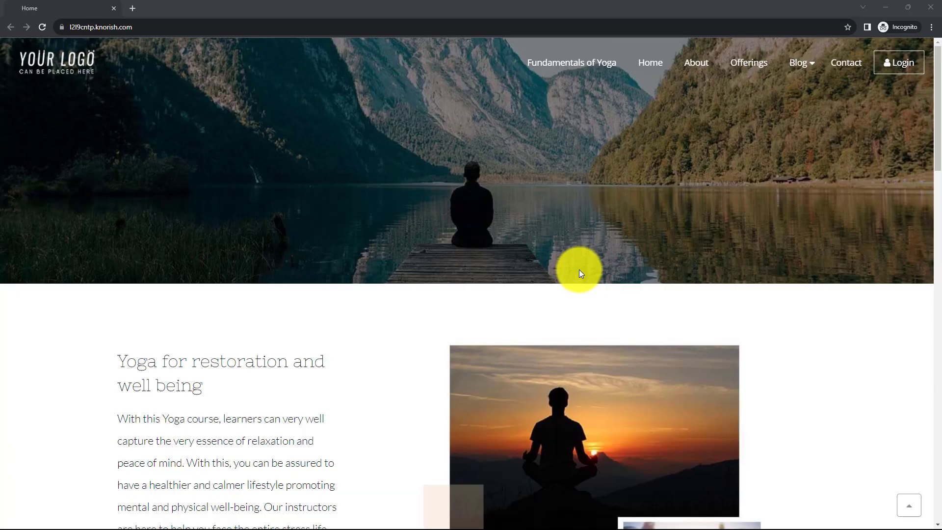
- Scroll down the Knorish yoga course site's home page
scroll(579, 270, "down", 4)
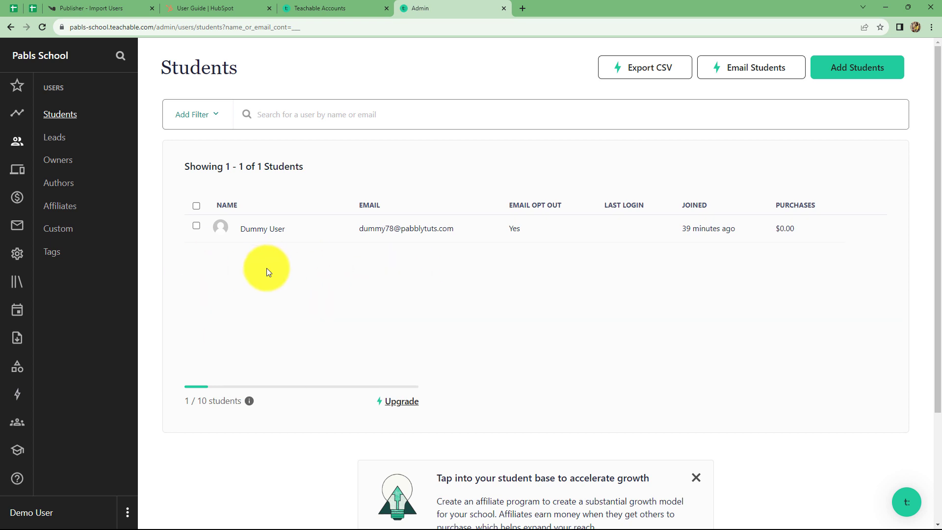
- Switch to the 'User Guide | HubSpot' browser tab
left_click(199, 7)
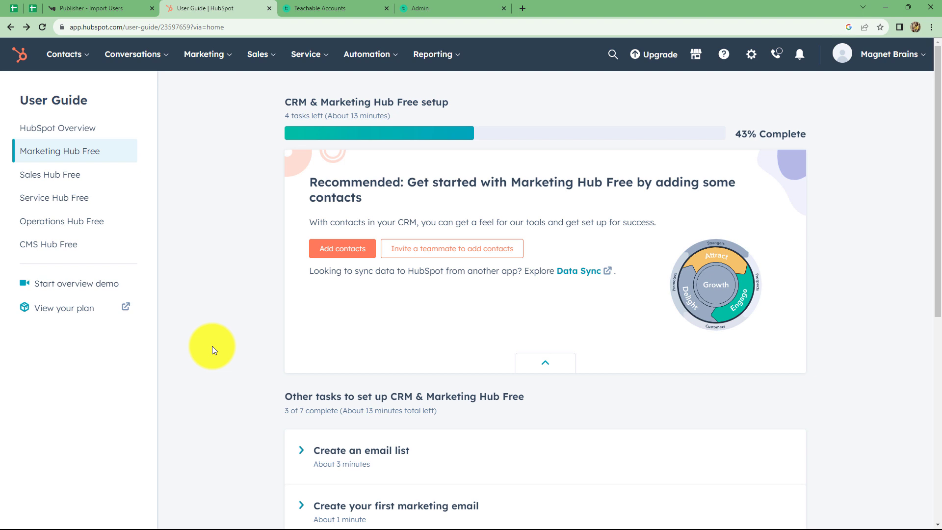
- Load pabbly.com/connect in a new tab, dismiss the offer popup, and sign in
left_click(522, 12)
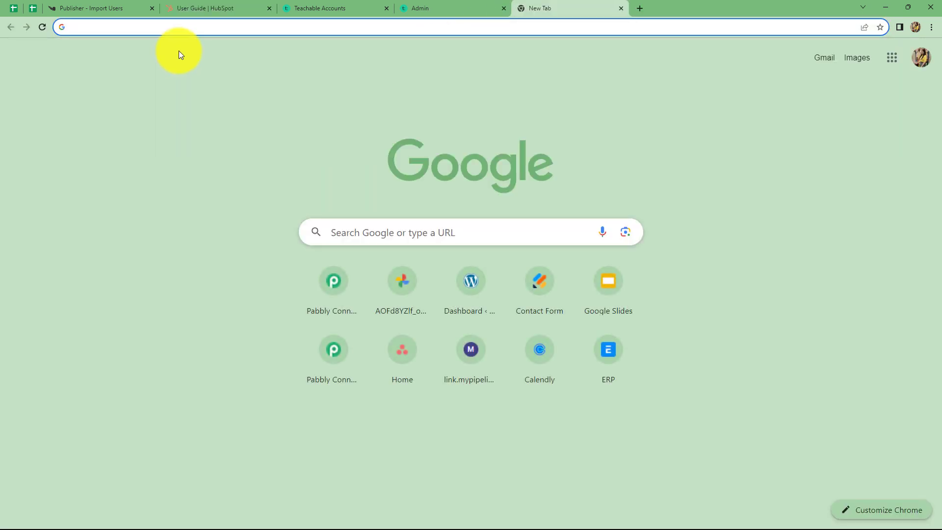
type("pabb")
key("Right")
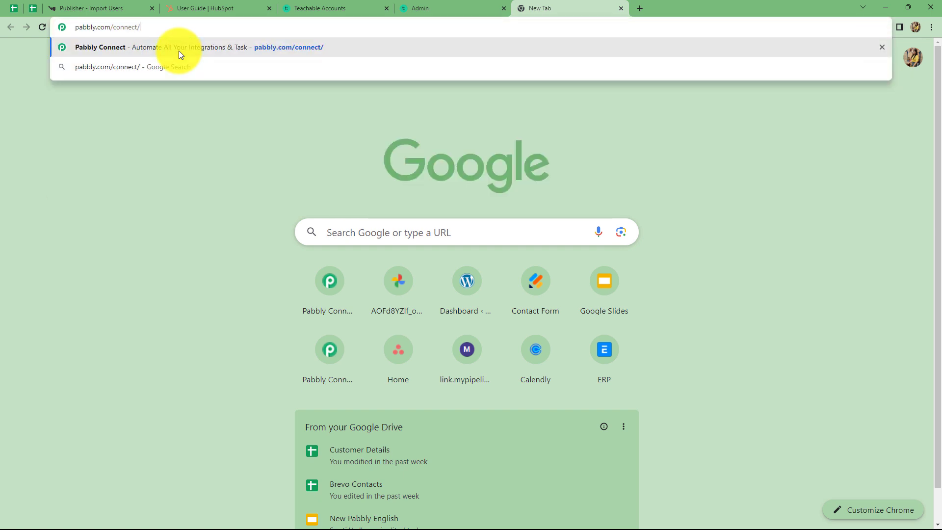
left_click(179, 51)
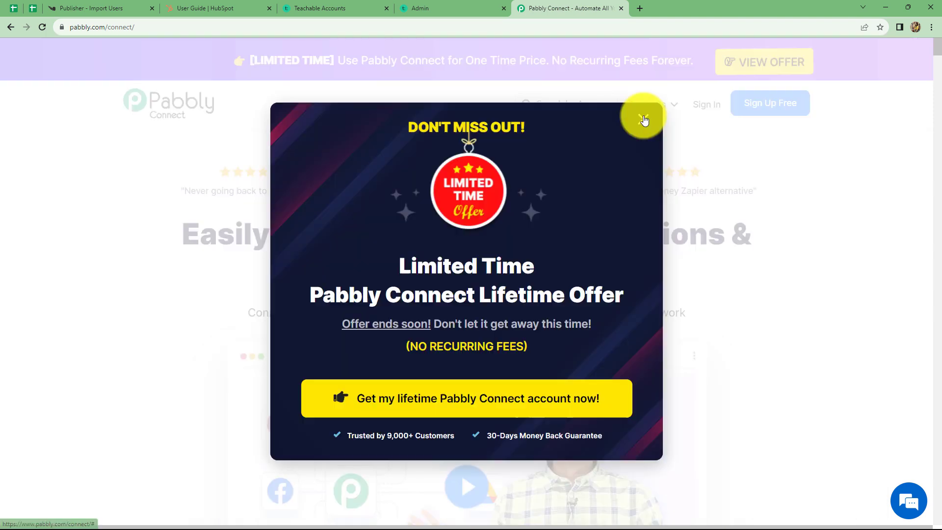
left_click(641, 113)
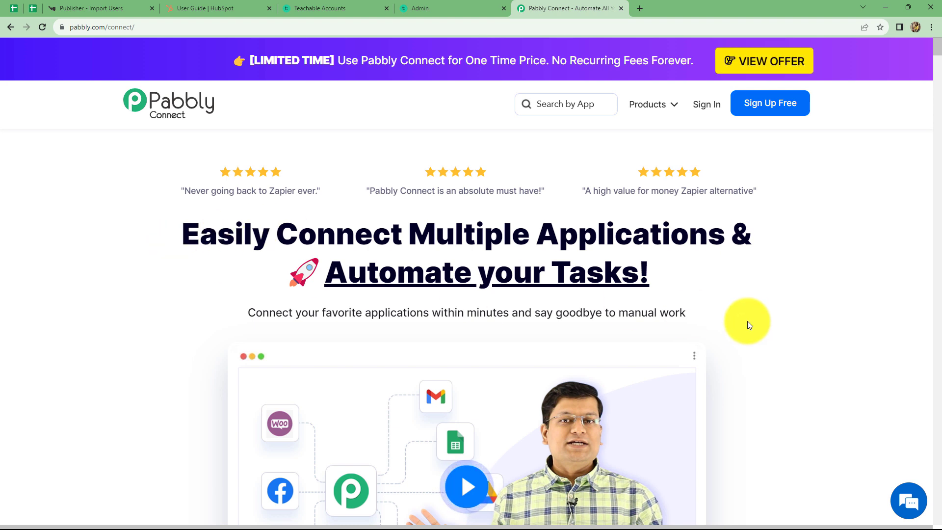
left_click(702, 106)
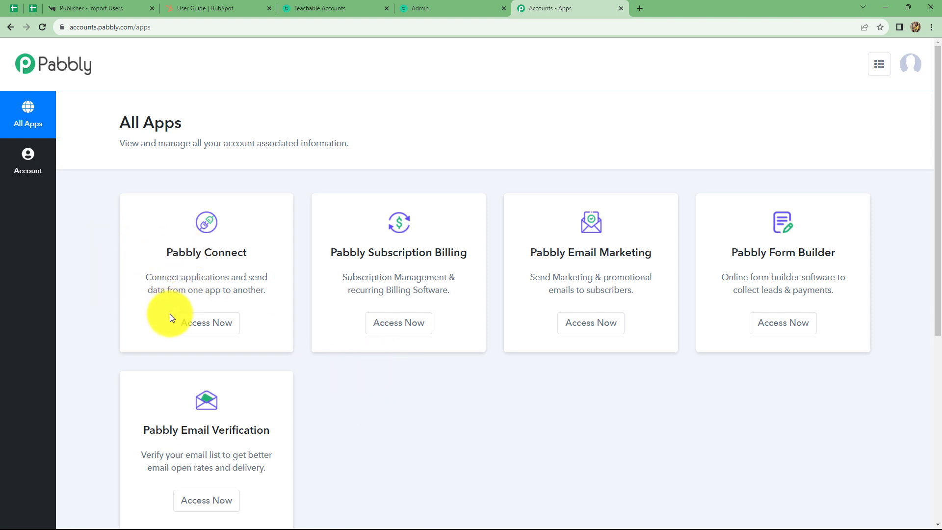
- Launch Pabbly Connect and create the workflow 'Knorish To Teachable To HubSpot'
left_click(212, 324)
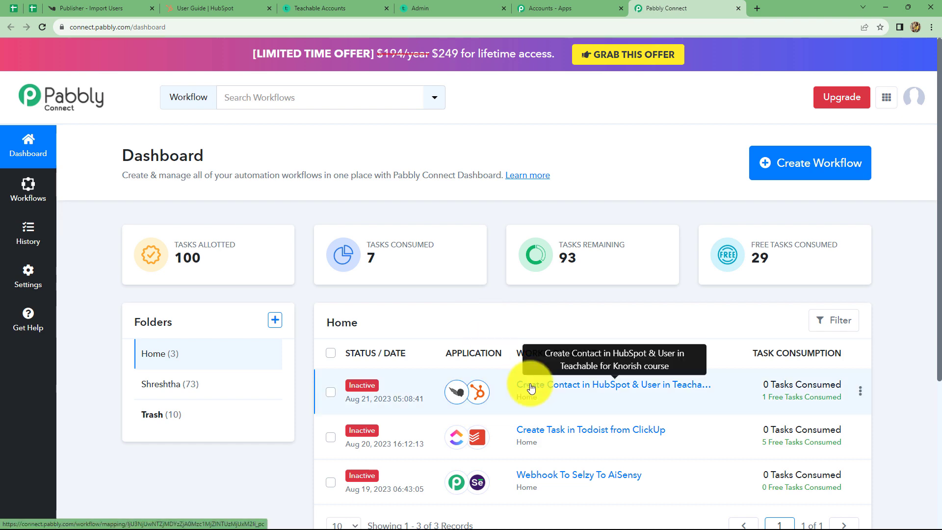
scroll(528, 385, "down", 4)
scroll(528, 385, "up", 4)
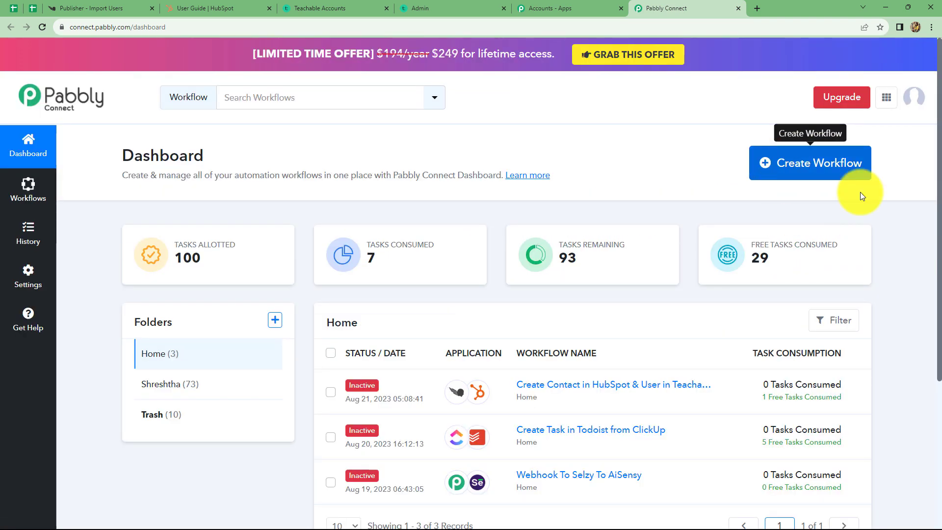
left_click(791, 166)
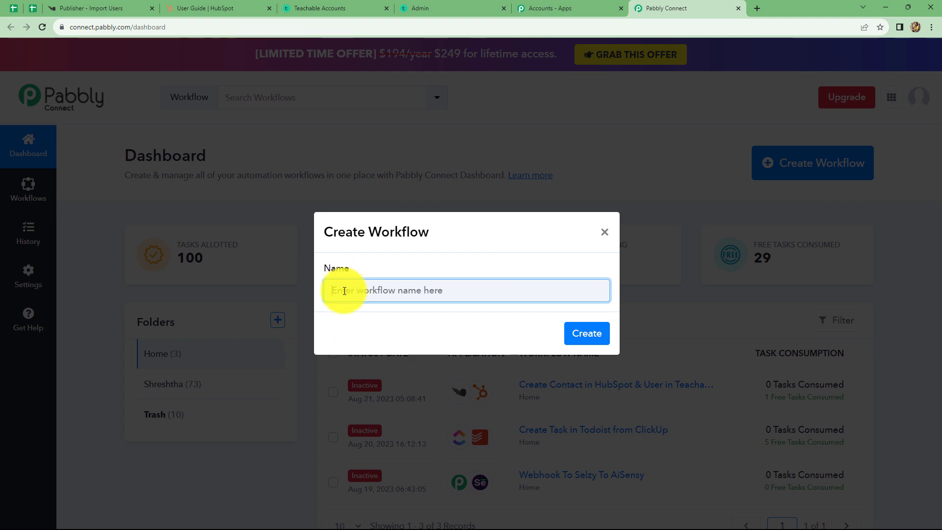
type("Knorish To Teachable To HubSpot")
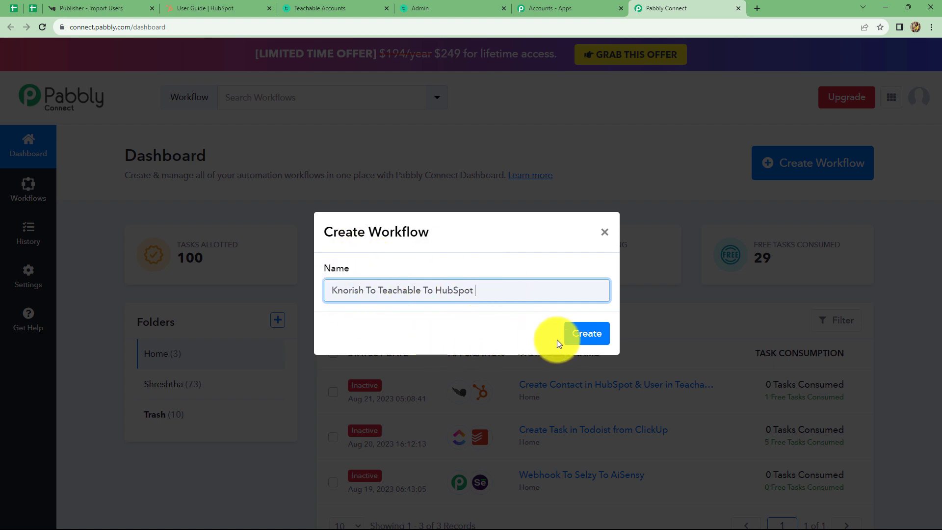
left_click(584, 338)
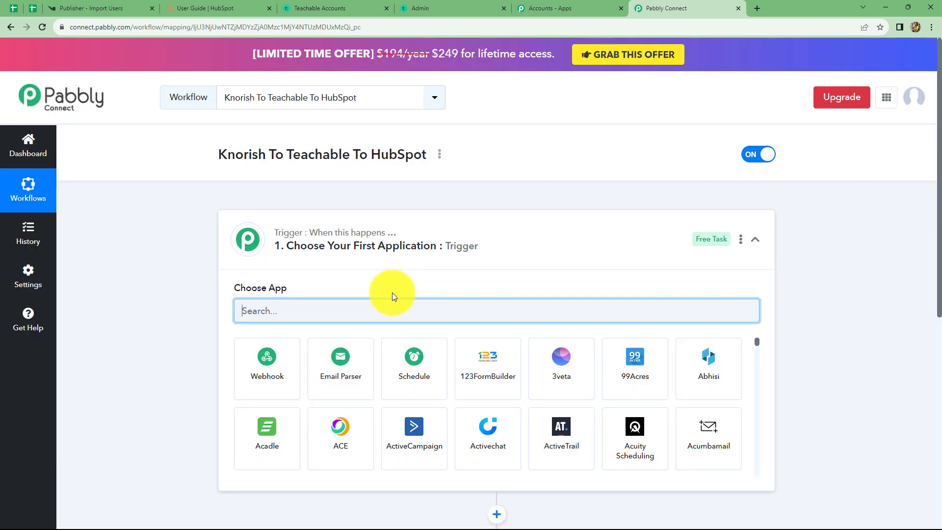
- Set Knorish with the Course Purchased event as the trigger and copy its webhook URL
scroll(368, 302, "down", 3)
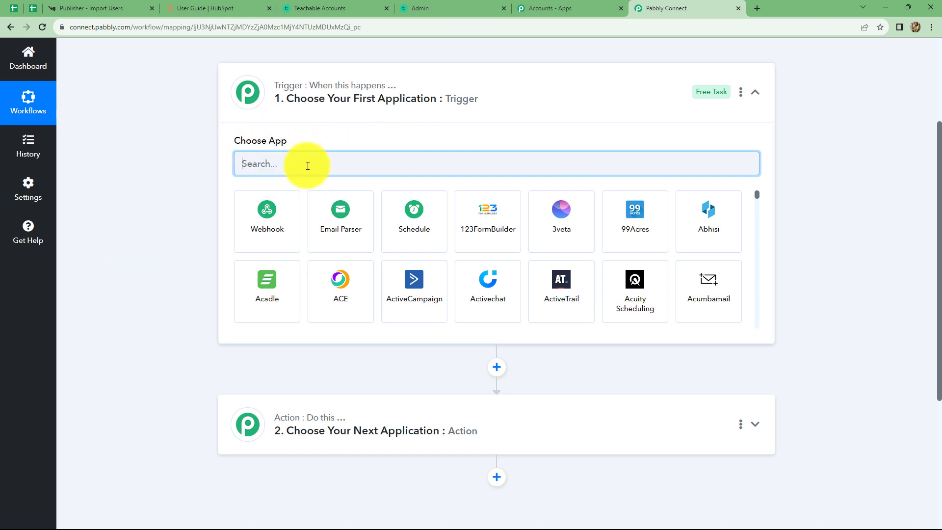
type("Knori")
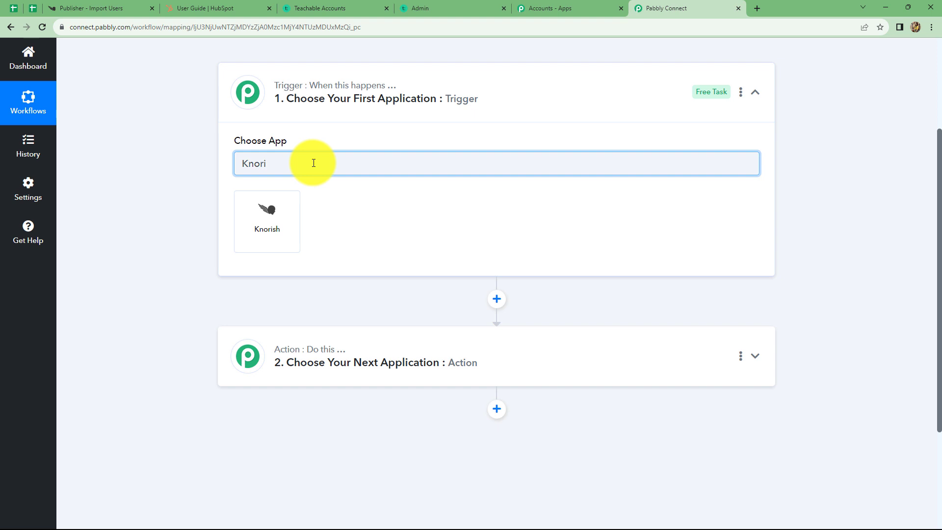
left_click(269, 222)
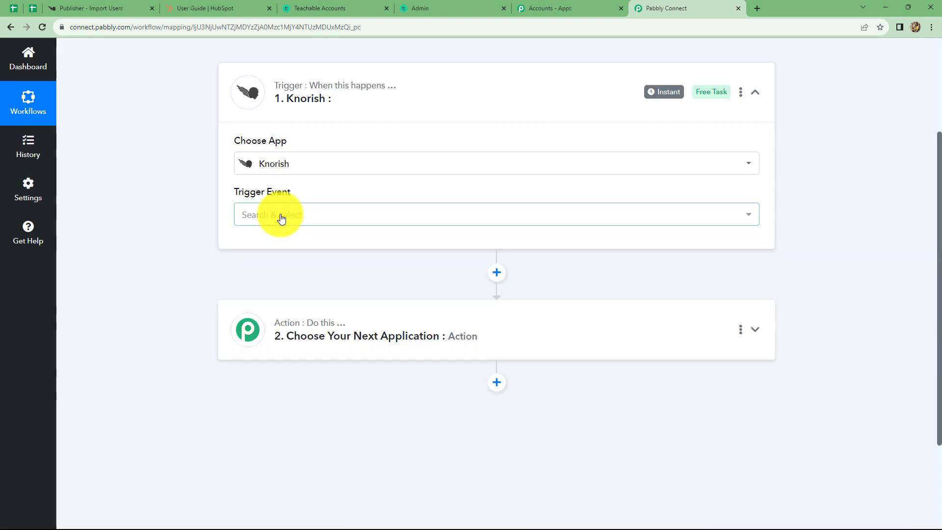
left_click(280, 216)
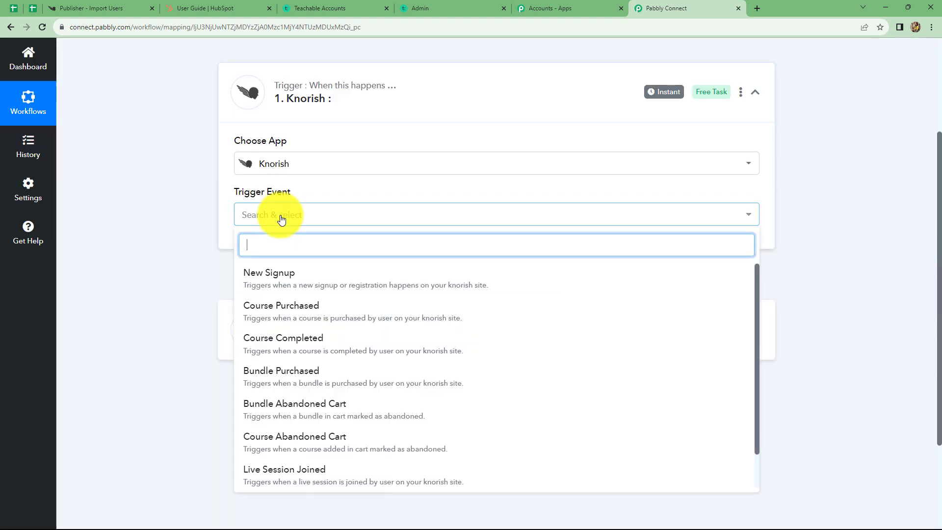
left_click(282, 318)
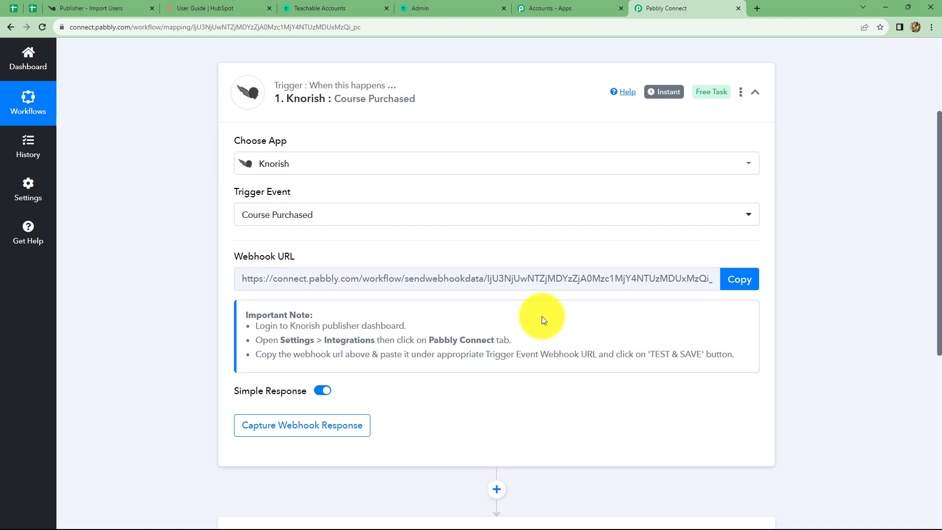
left_click(728, 284)
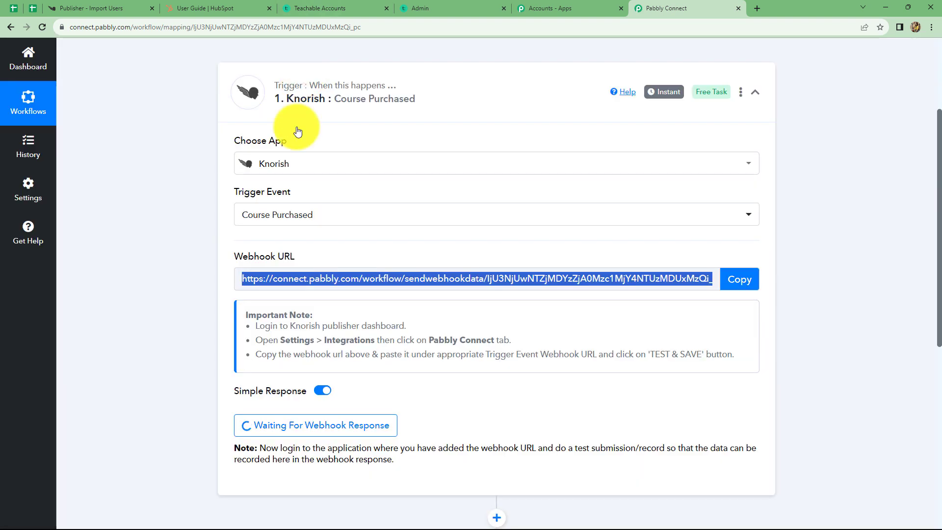
left_click(102, 6)
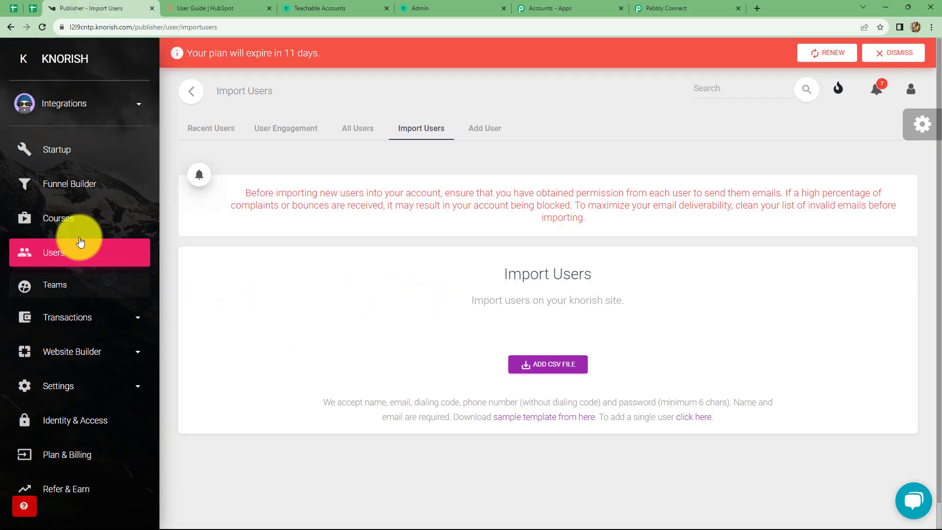
- Go to the Pabbly Connect integration page under Knorish Settings
left_click(71, 388)
scroll(72, 387, "down", 5)
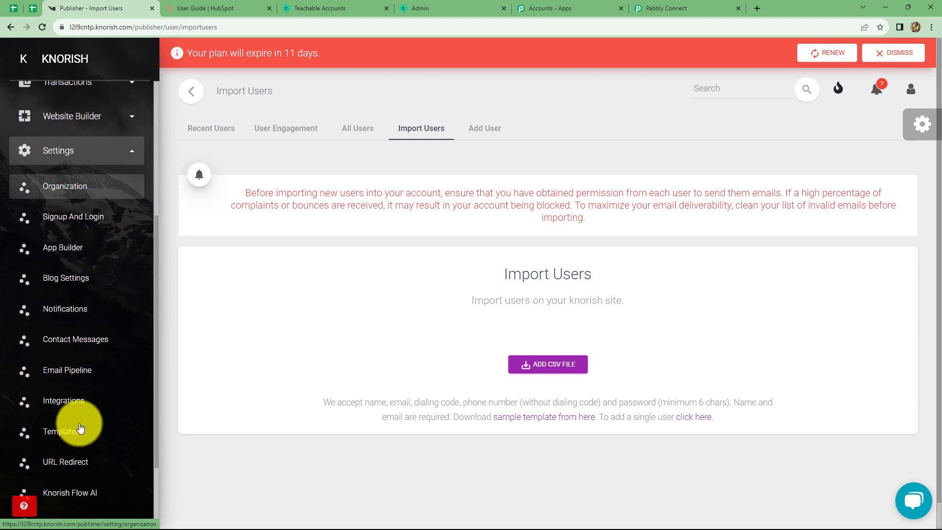
left_click(71, 395)
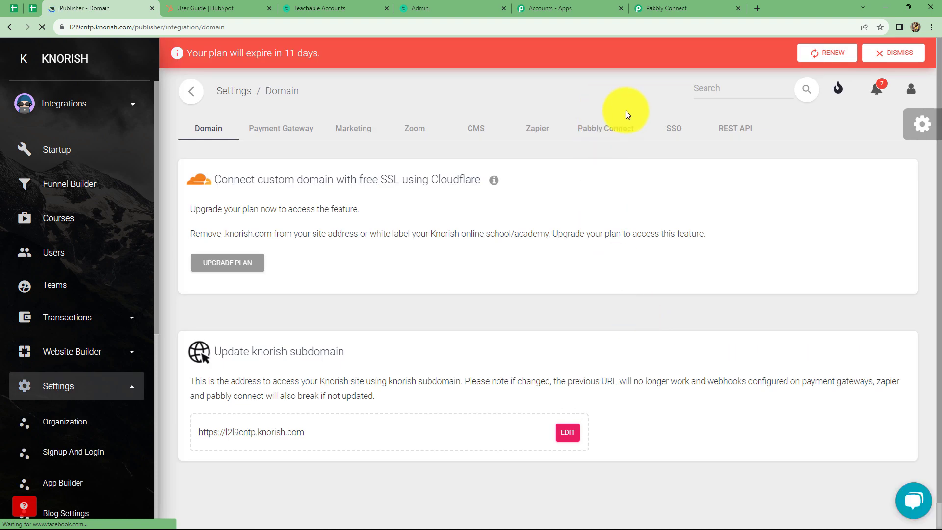
left_click(599, 130)
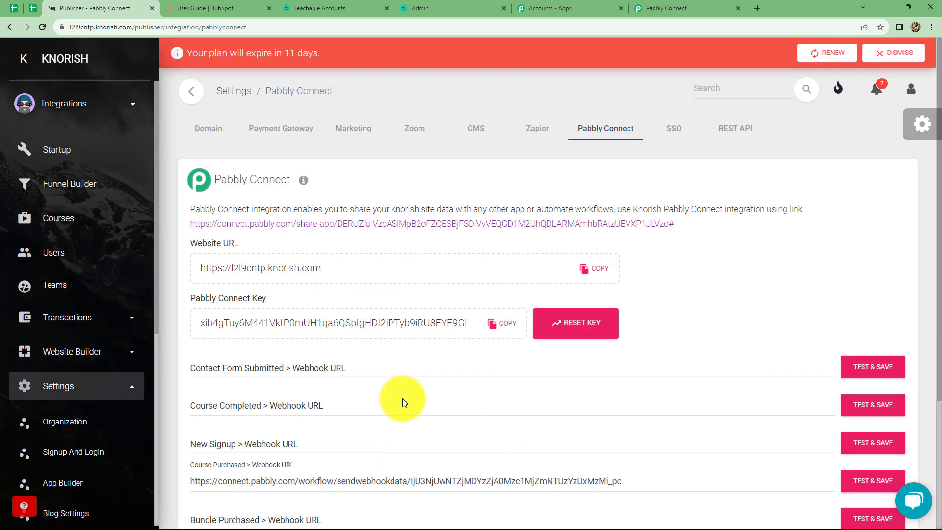
scroll(403, 399, "down", 3)
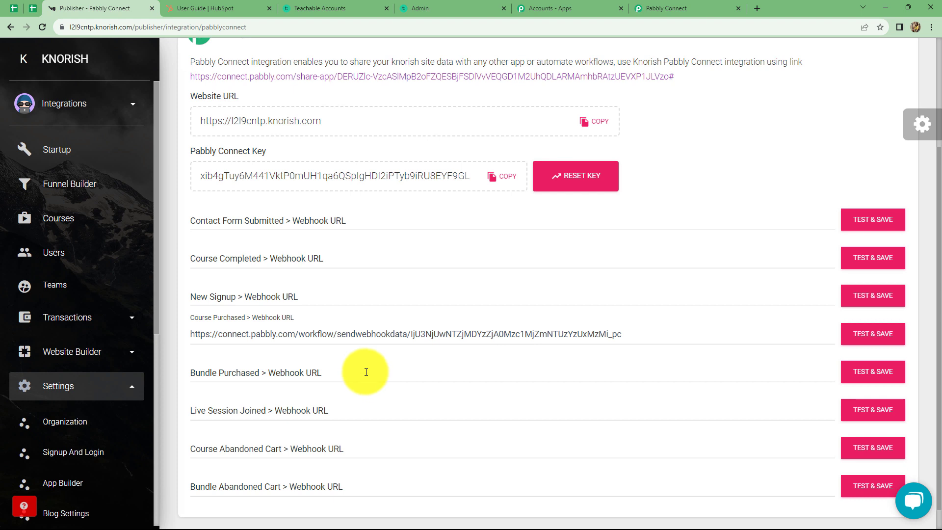
scroll(367, 372, "down", 1)
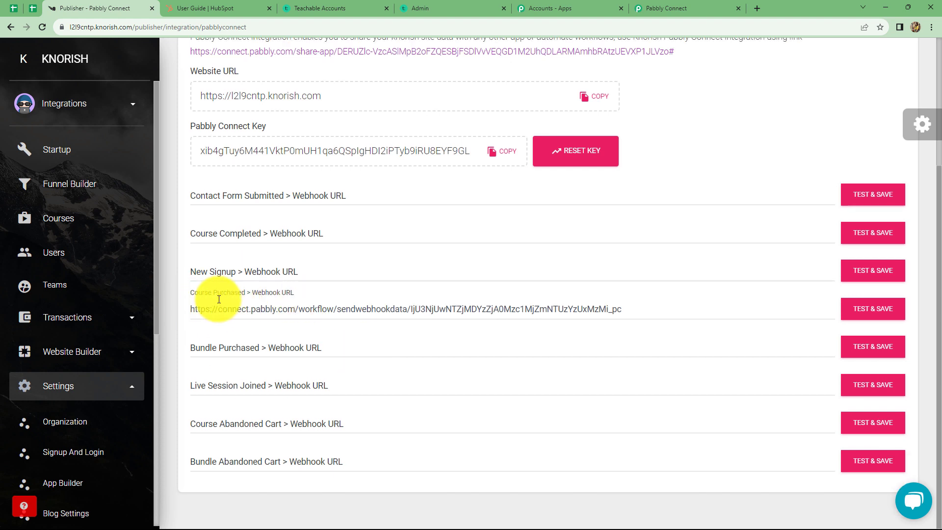
- Replace the Course Purchased webhook URL with the copied Pabbly URL and test-save it
left_click(632, 308)
key("BackSpace")
key("BackSpace")
key("BackSpace")
key("BackSpace")
key("BackSpace")
key("BackSpace")
key("BackSpace")
key("BackSpace")
key("BackSpace")
key("BackSpace")
key("BackSpace")
key("BackSpace")
key("BackSpace")
key("BackSpace")
key("BackSpace")
key("BackSpace")
key("BackSpace")
key("BackSpace")
key("BackSpace")
key("BackSpace")
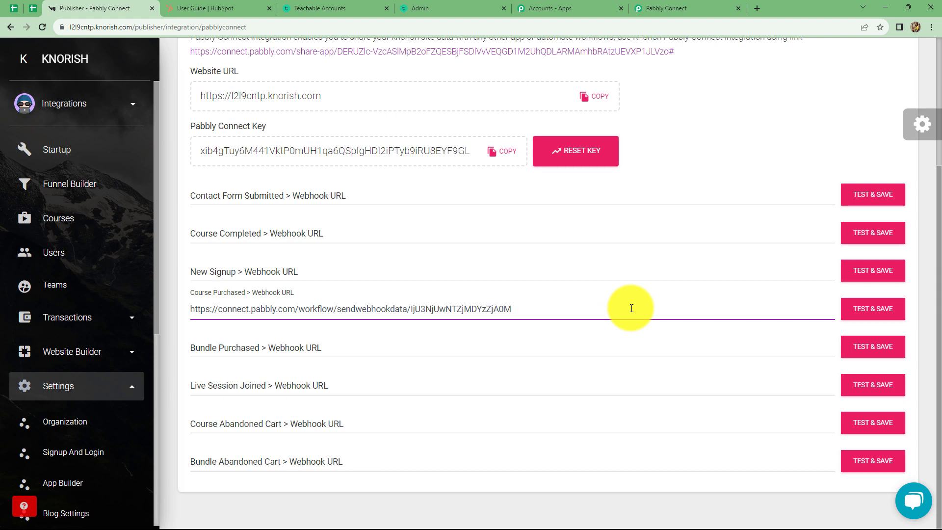
key("BackSpace")
key("BackSpace")
key("BackSpace")
key("BackSpace")
key("BackSpace")
key("BackSpace")
key("BackSpace")
key("BackSpace")
key("BackSpace")
key("BackSpace")
key("BackSpace")
key("BackSpace")
key("BackSpace")
key("BackSpace")
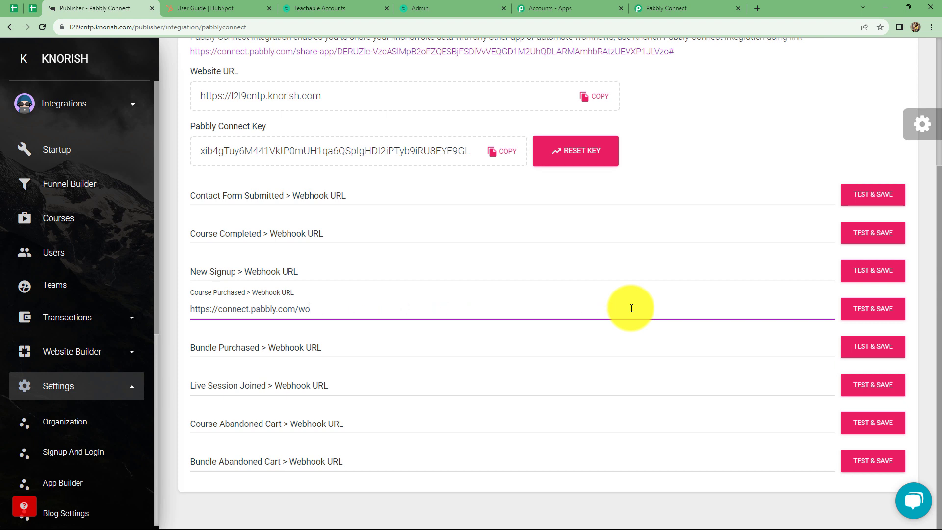
key("BackSpace")
key("BackSpace")
key("BackSpace")
key("BackSpace")
key("BackSpace")
key("BackSpace")
key("BackSpace")
key("BackSpace")
key("BackSpace")
key("BackSpace")
key("BackSpace")
key("BackSpace")
key("BackSpace")
key("BackSpace")
key("BackSpace")
key("BackSpace")
key("BackSpace")
key("BackSpace")
key("BackSpace")
key("BackSpace")
key("ctrl+v")
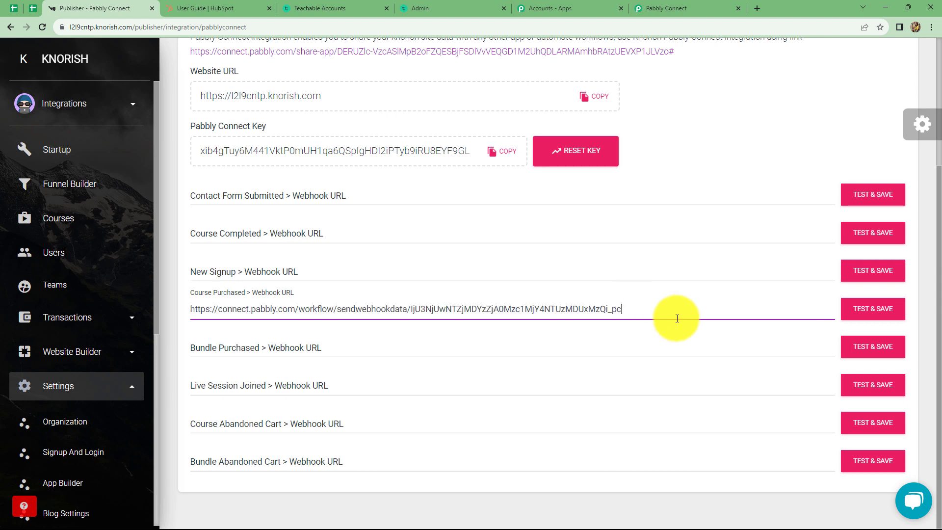
left_click(863, 310)
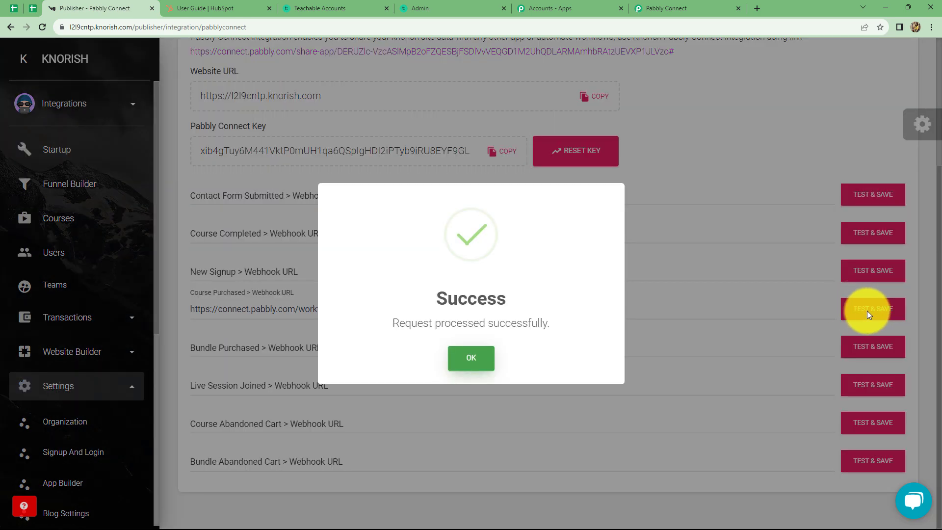
left_click(479, 358)
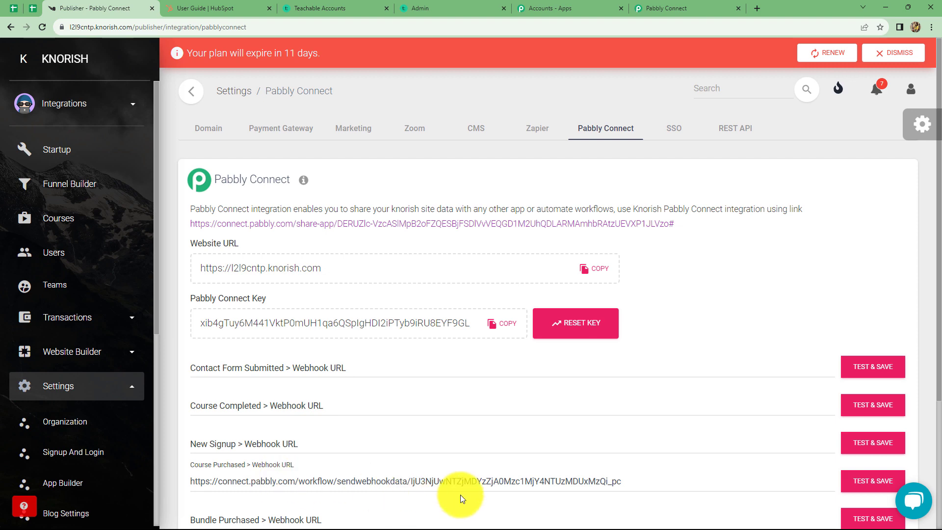
left_click(643, 4)
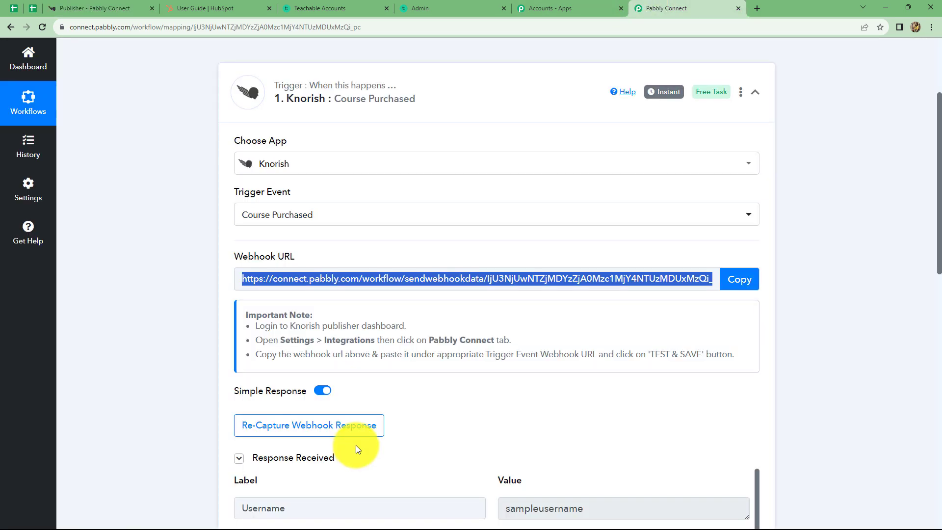
- Collapse the received Knorish test response in the trigger step
scroll(357, 444, "down", 2)
left_click(294, 311)
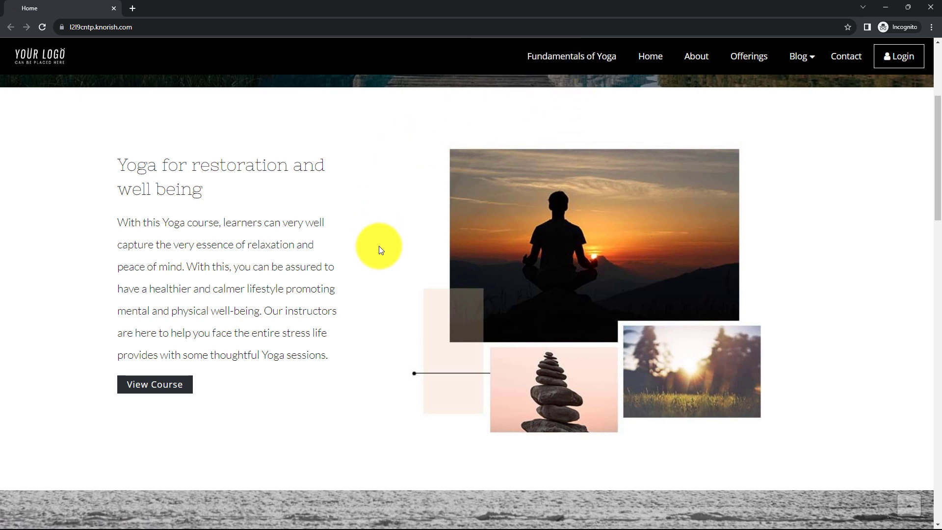
- Enroll in Fundamentals of Yoga, entering the buyer's name, e-mail and mobile number
left_click(563, 57)
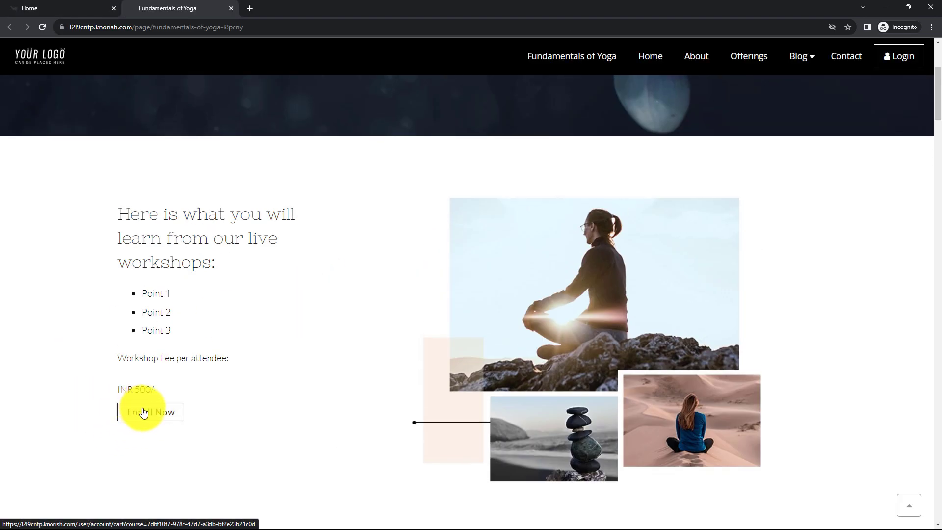
left_click(143, 417)
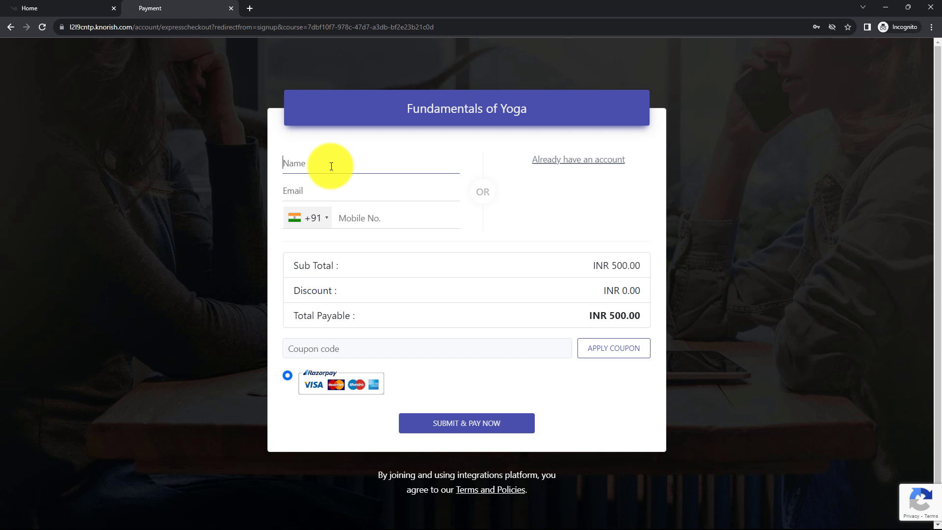
type("Demo User")
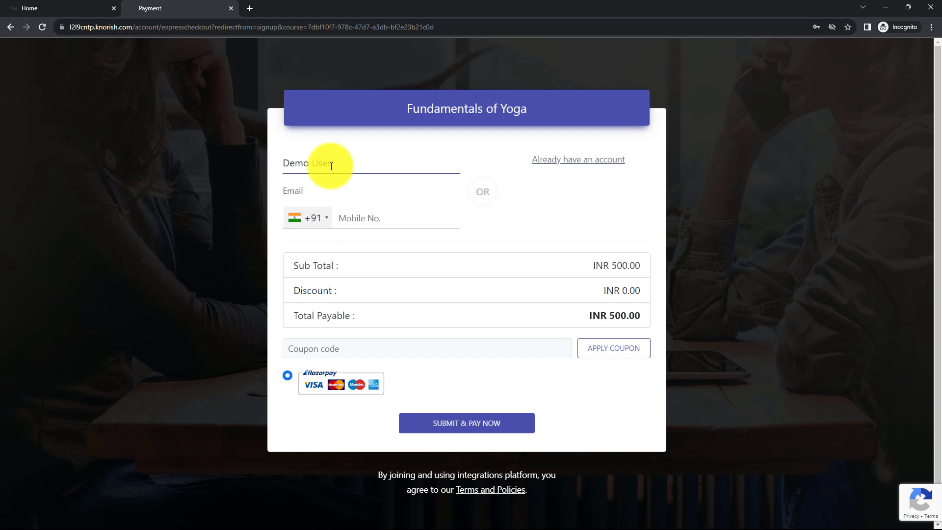
left_click(325, 196)
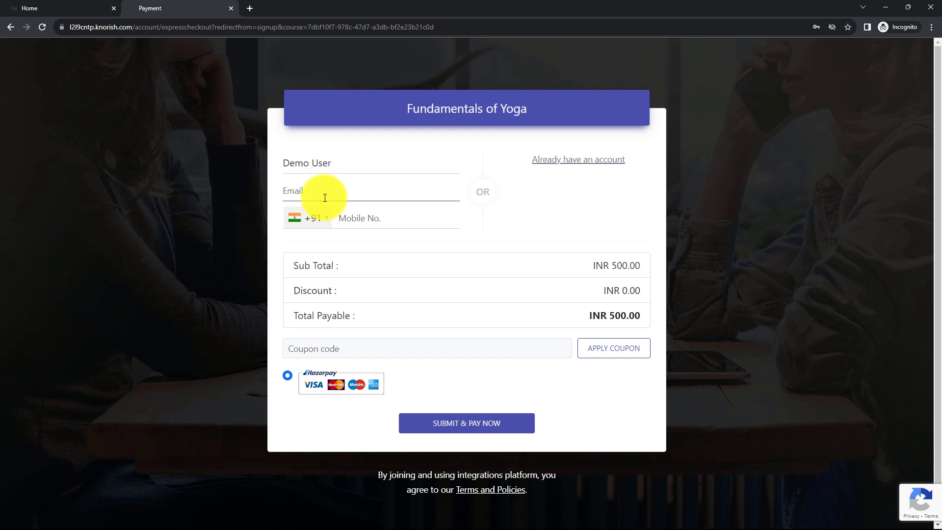
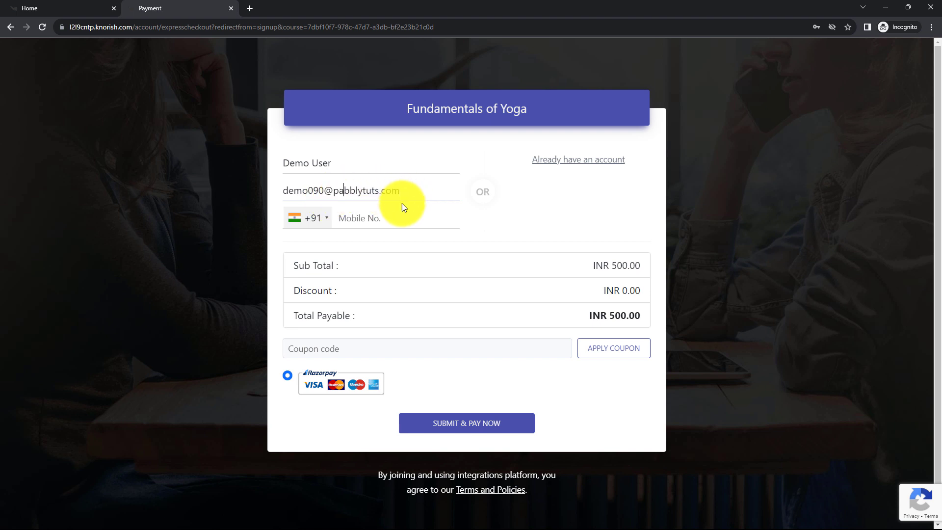
left_click(348, 217)
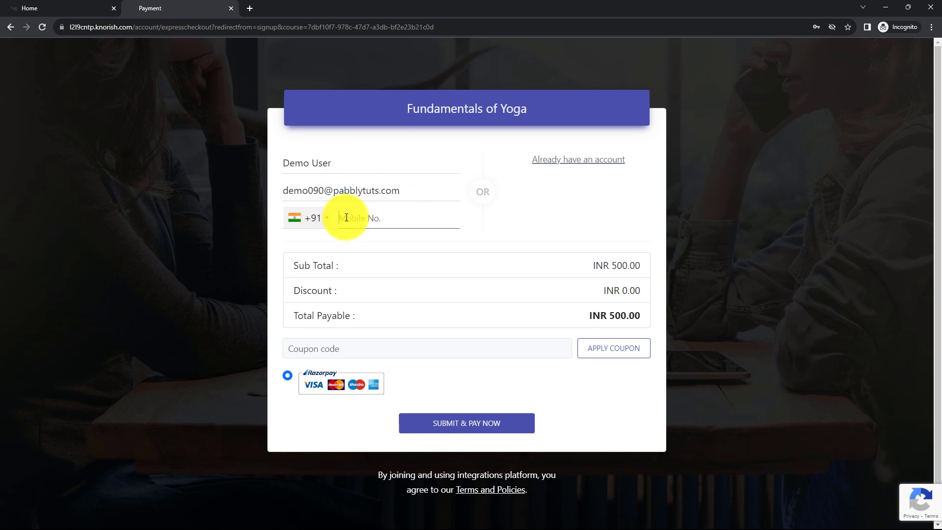
type("9898989898")
- Submit the checkout form and pass the bus image verification
left_click(463, 424)
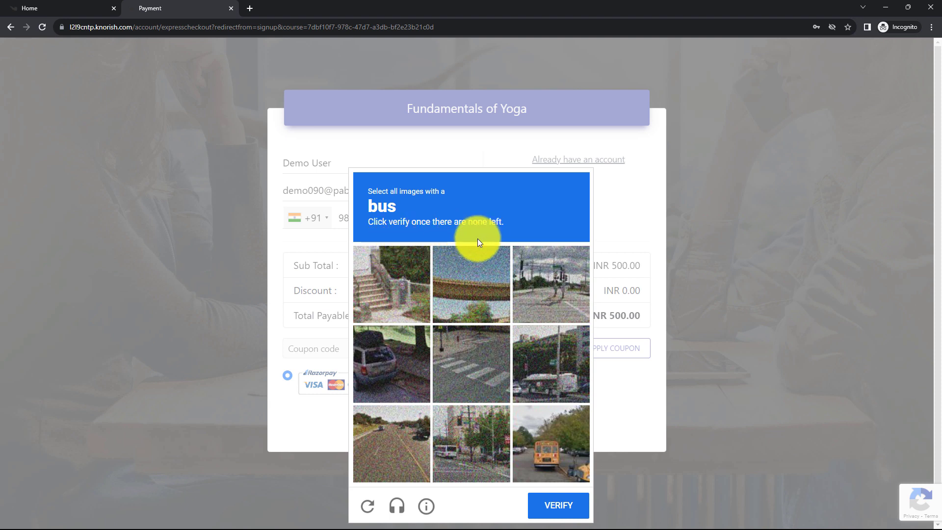
left_click(566, 443)
left_click(475, 452)
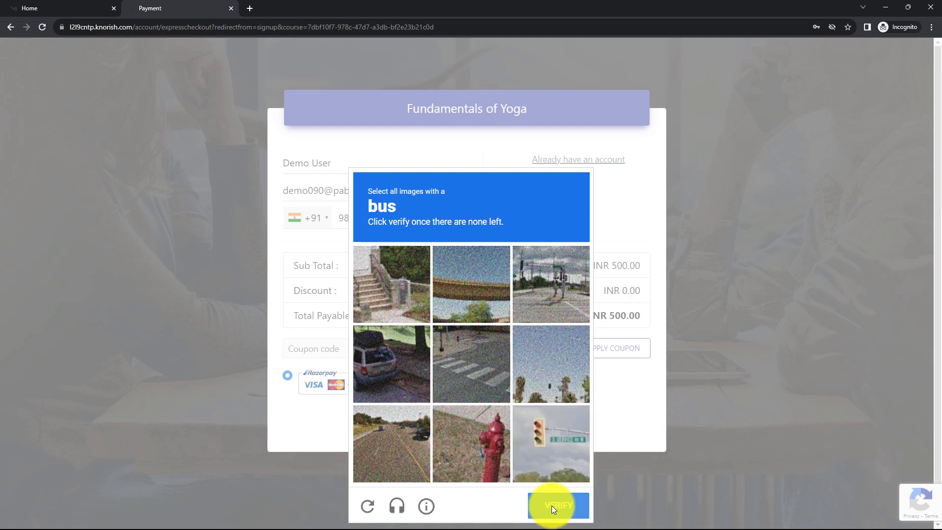
left_click(552, 505)
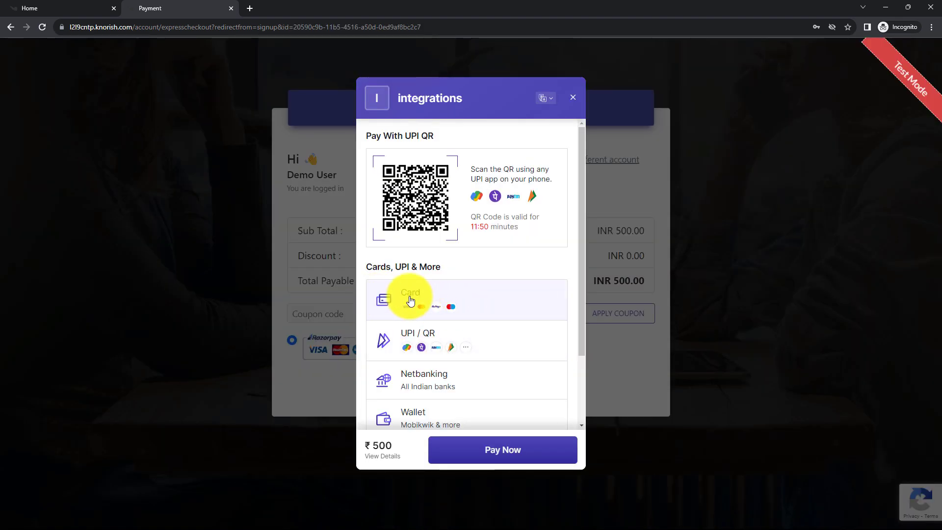
- Pay ₹500 by card using a test Visa card with expiry 07/28
left_click(402, 297)
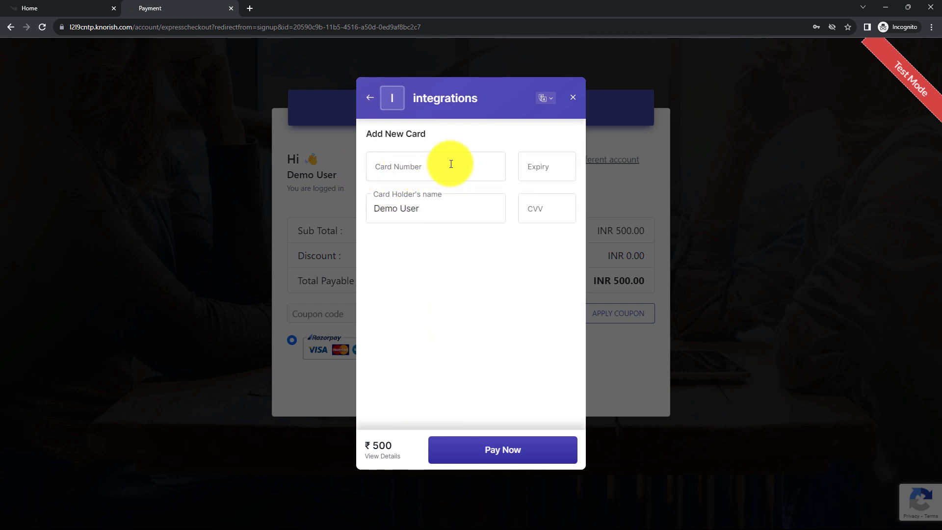
left_click(398, 166)
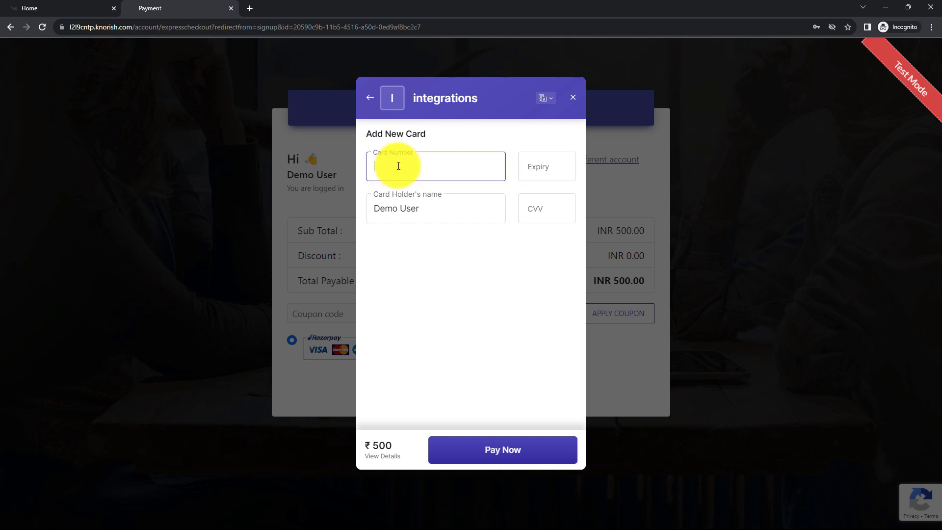
type("4111 1111 1111 1111")
left_click(542, 167)
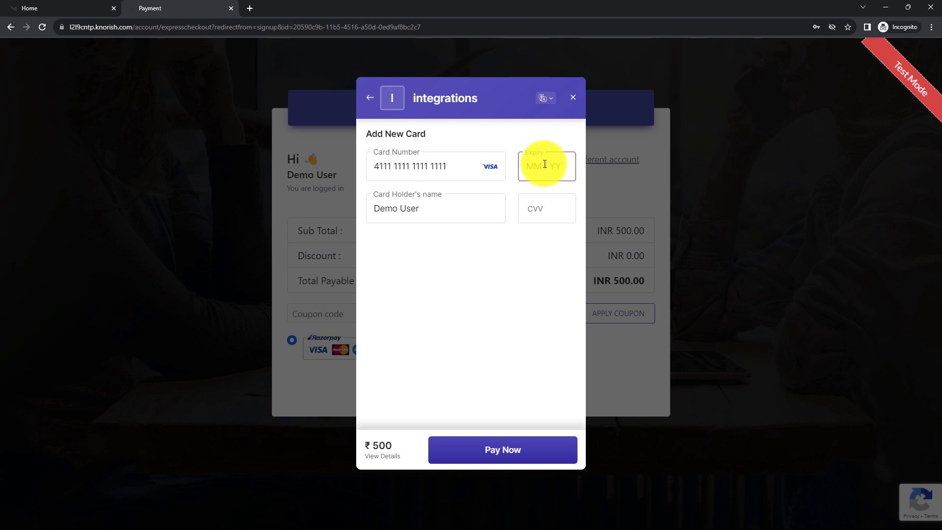
type("07 / 28")
left_click(559, 193)
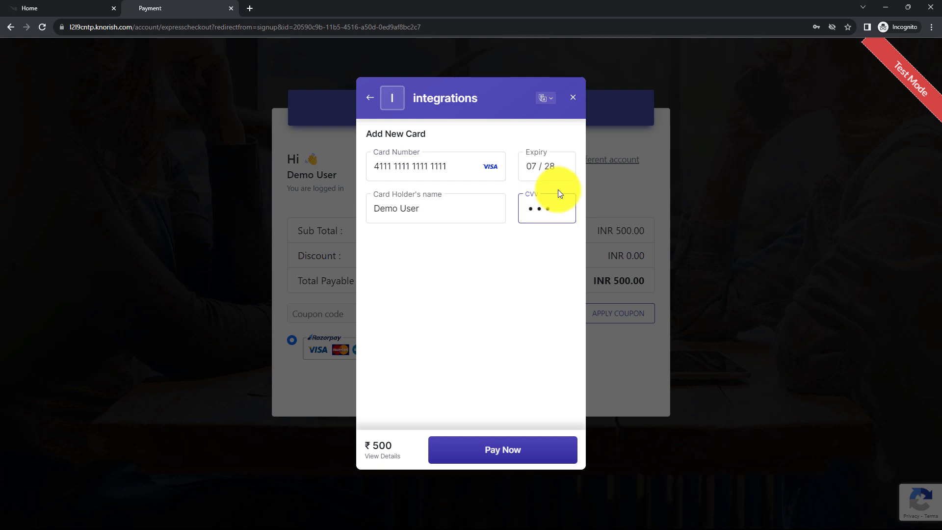
left_click(498, 449)
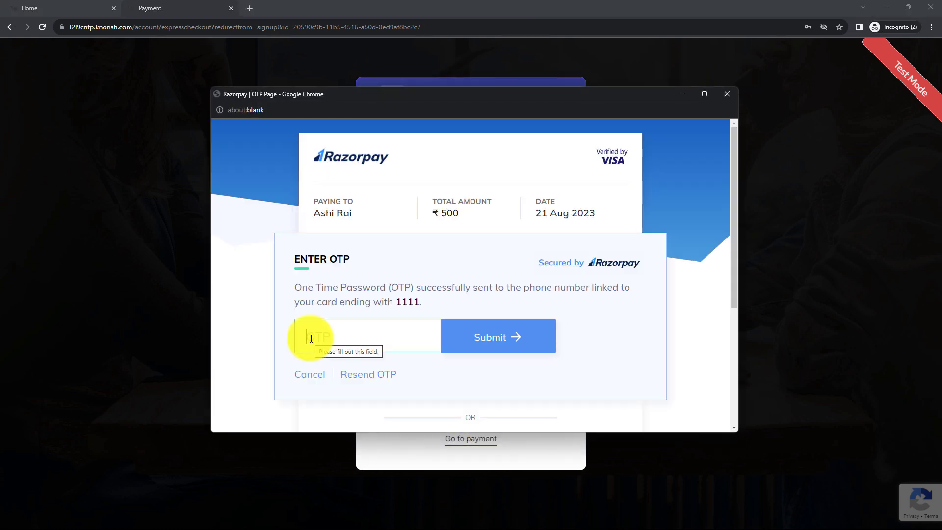
- Enter and submit the one-time password to complete the payment
left_click(311, 339)
type("5678")
left_click(483, 337)
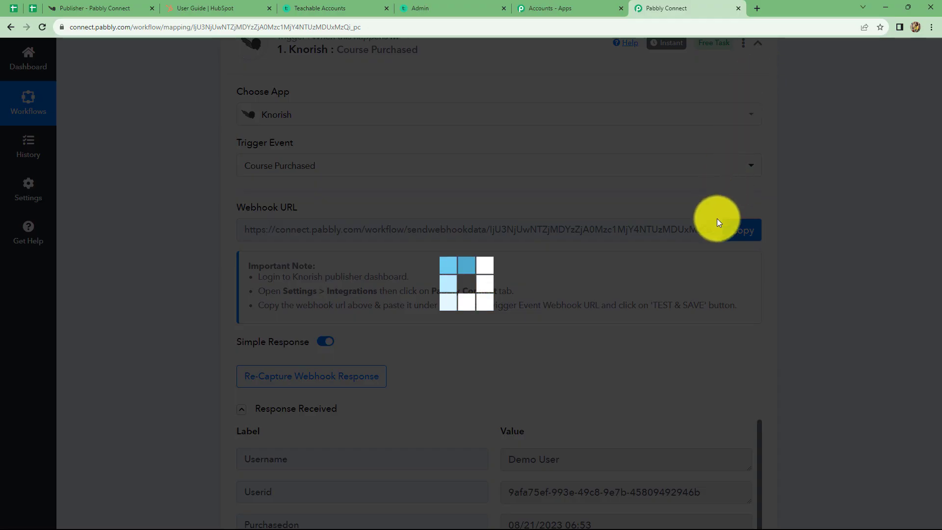
- Review the captured purchase fields, including 500.00 INR paid, and expand the action step
scroll(629, 308, "down", 1)
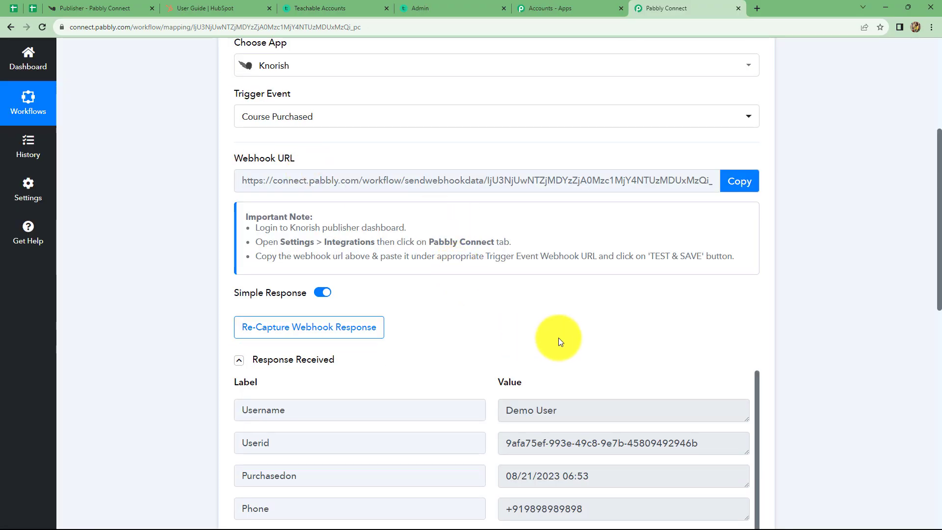
scroll(558, 338, "down", 4)
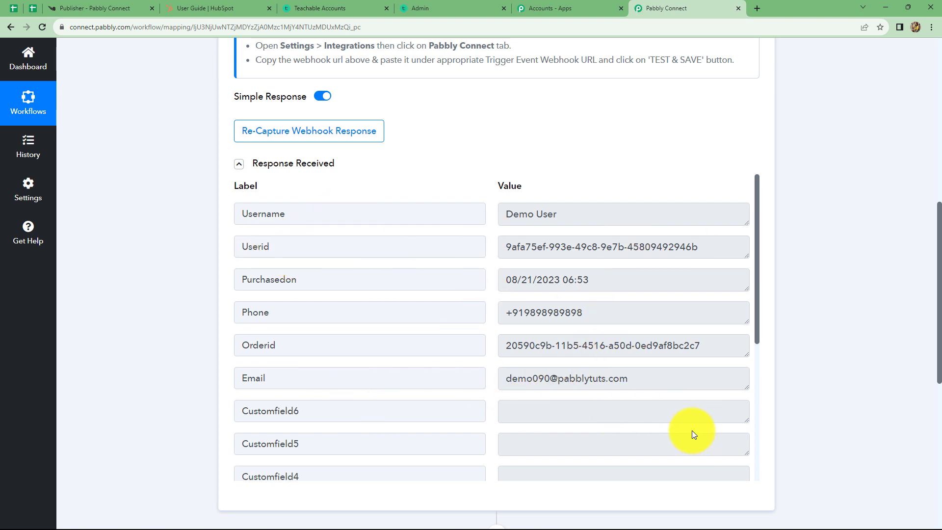
scroll(692, 434, "down", 4)
scroll(589, 391, "down", 1)
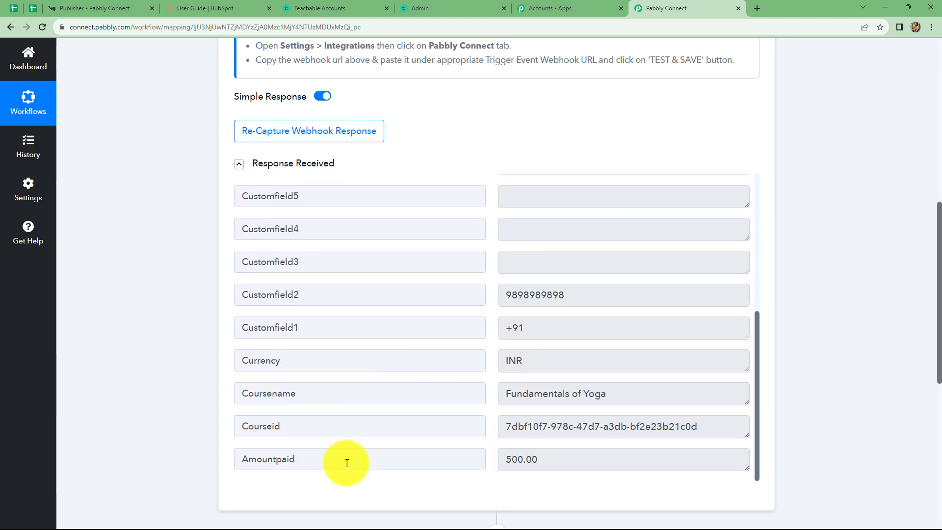
scroll(868, 248, "down", 6)
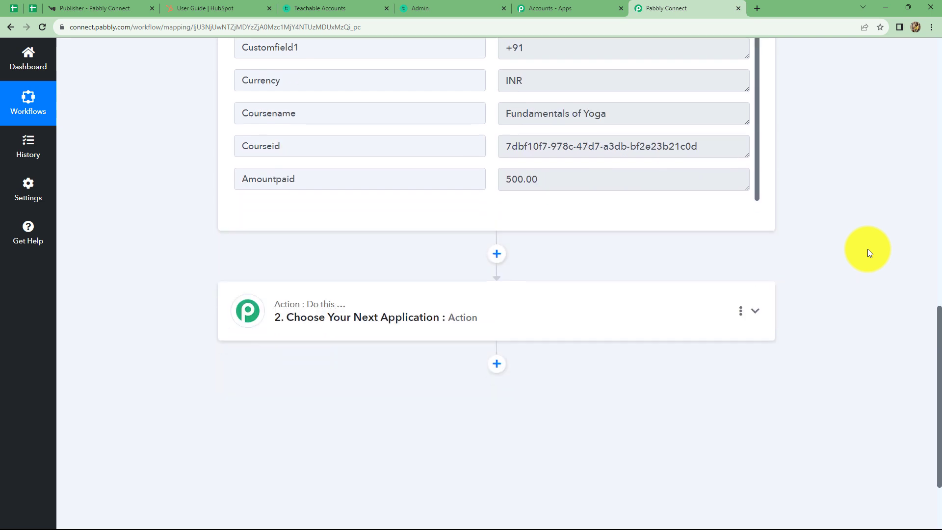
left_click(461, 298)
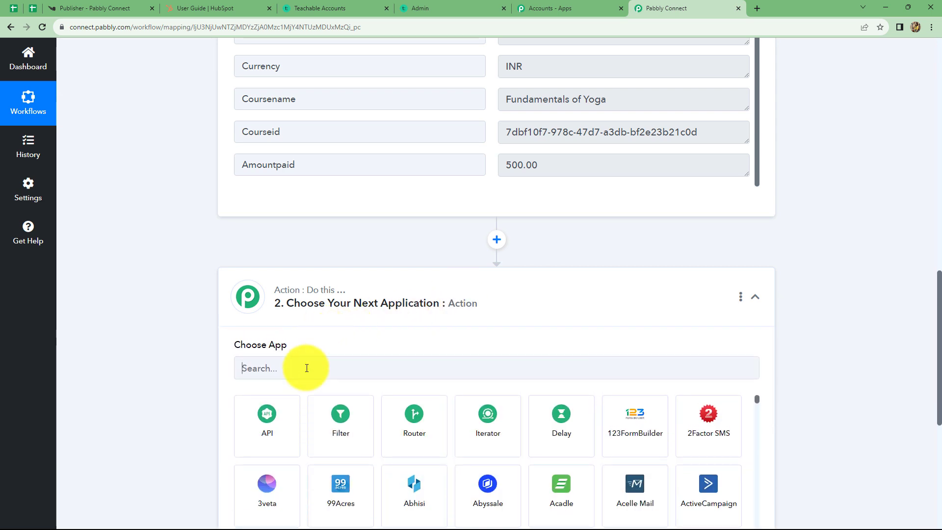
- Set step 2 to Teachable with the Create New User action
type("teach")
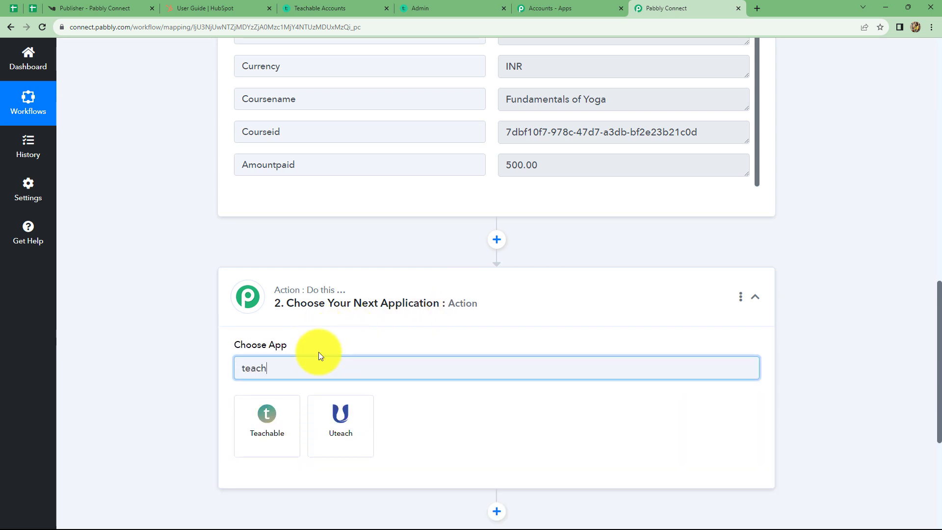
left_click(283, 420)
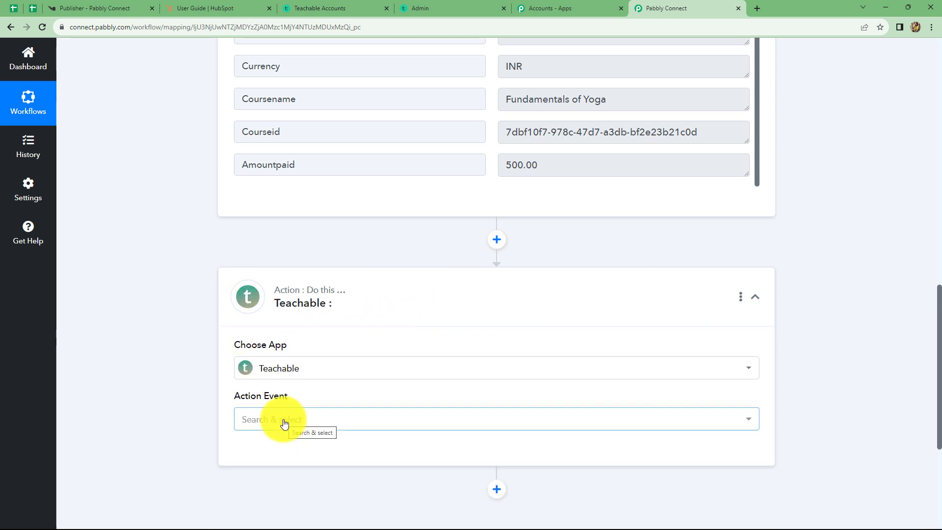
left_click(287, 420)
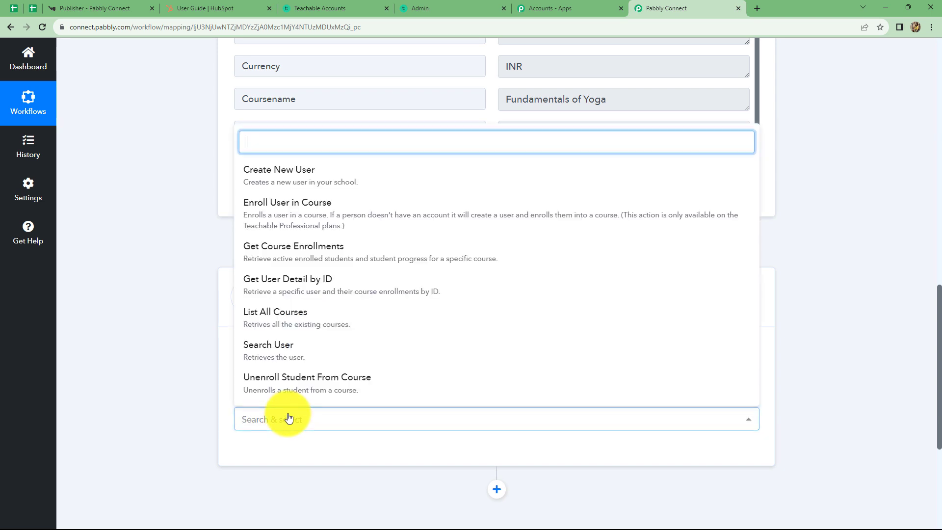
left_click(291, 175)
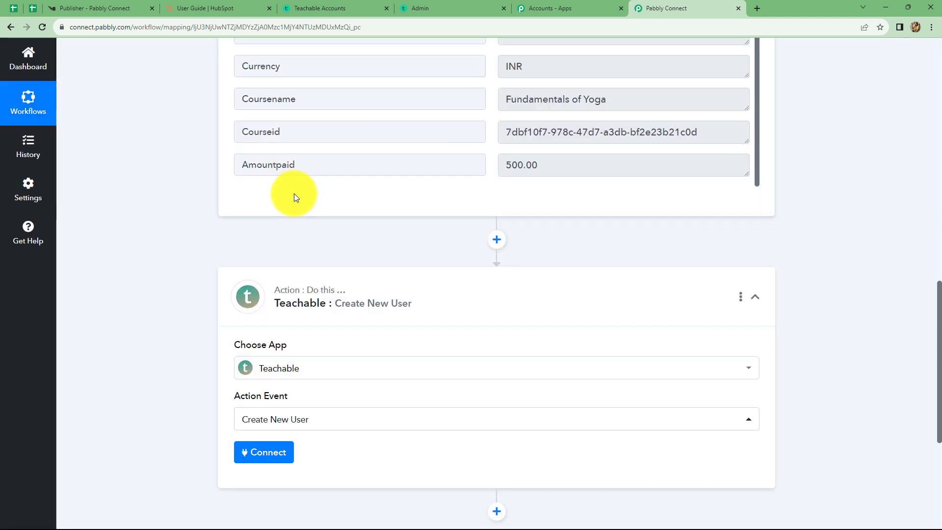
- Start a new Teachable connection, then go to the Teachable admin Students page
left_click(269, 454)
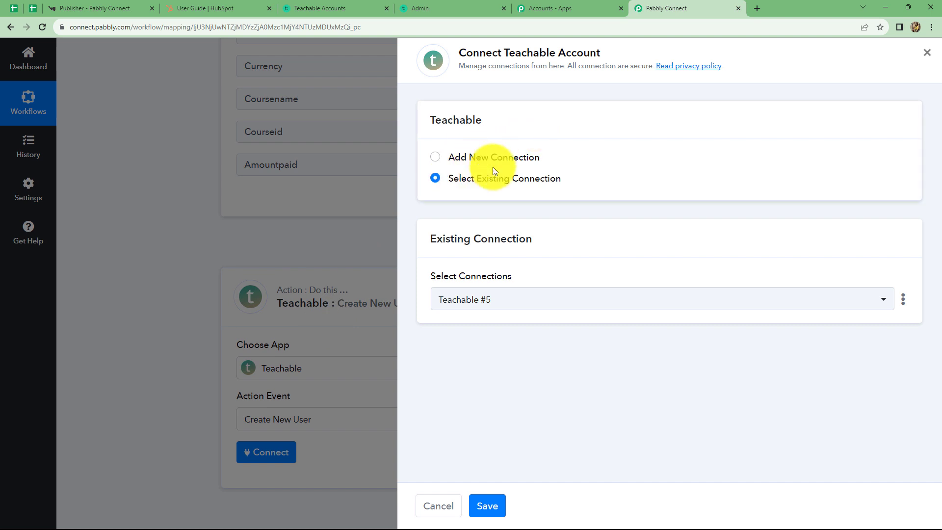
left_click(436, 158)
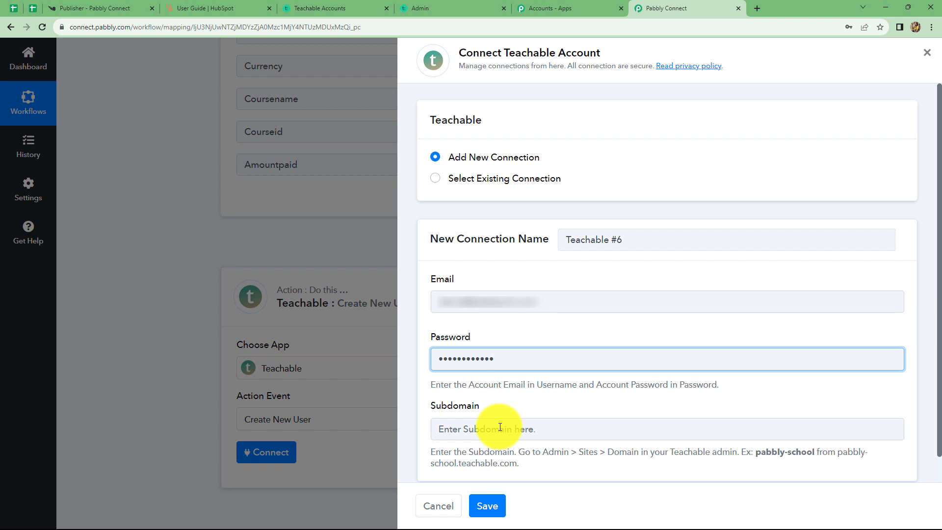
left_click(431, 7)
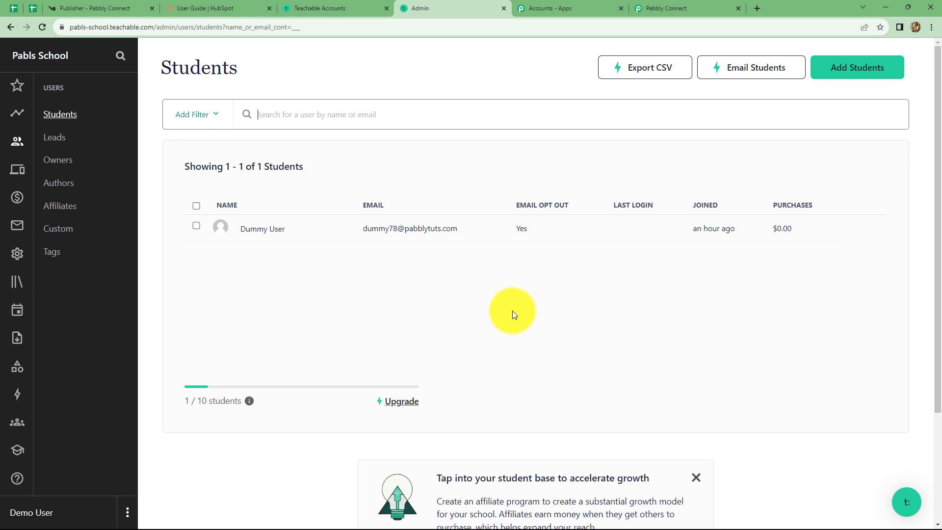
- Copy the 'pabls-school' subdomain from Teachable's Domains page and return to Pabbly Connect
left_click(18, 170)
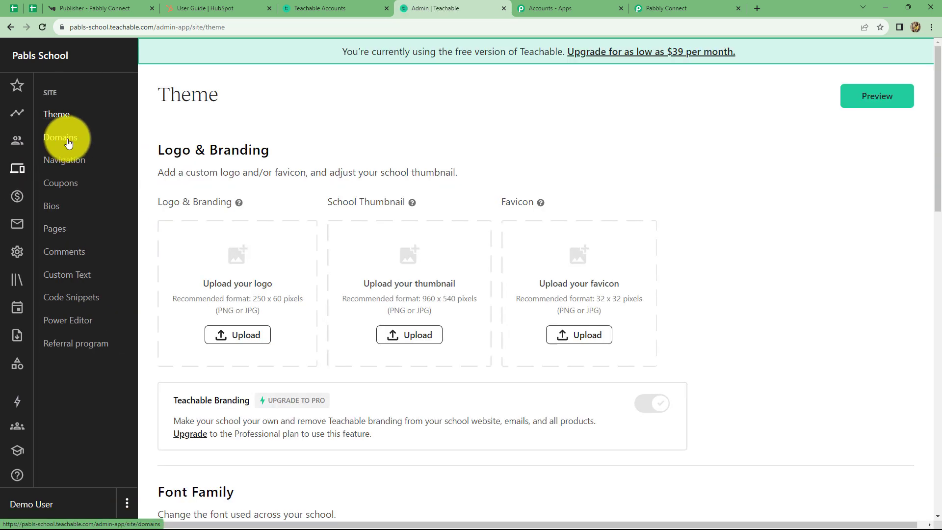
left_click(66, 139)
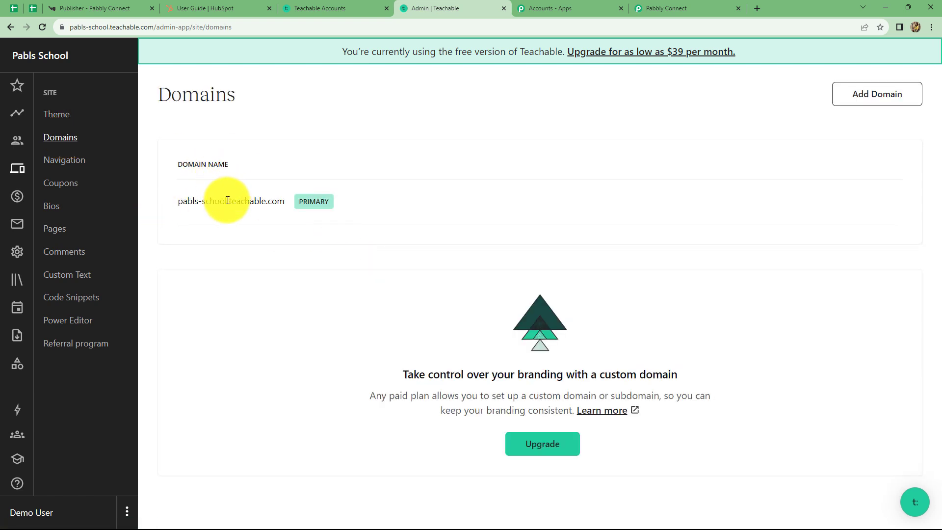
left_click_drag(227, 202, 175, 207)
key("ctrl+c")
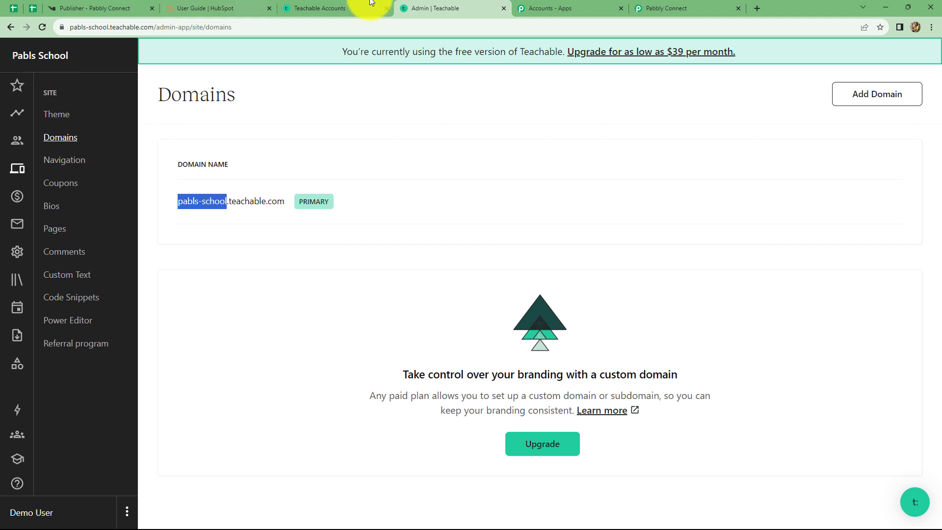
left_click(669, 8)
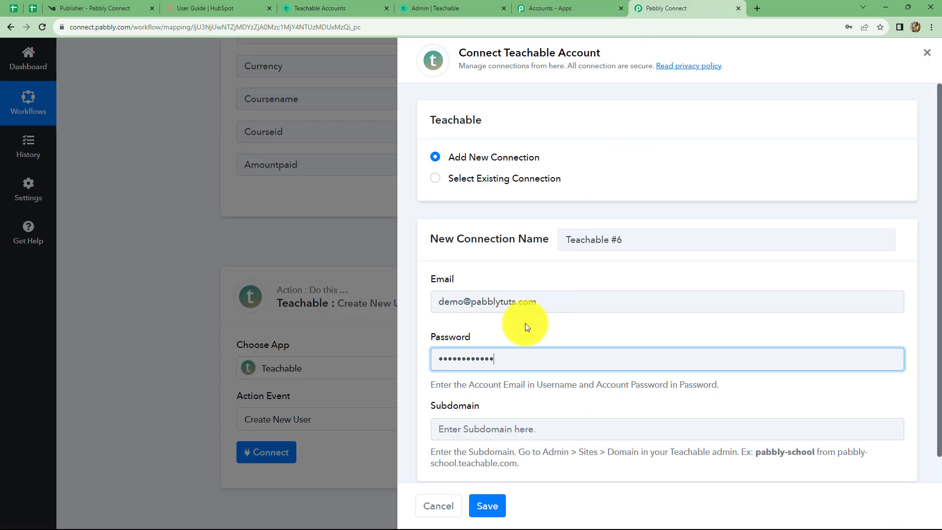
- Paste the pabls-school subdomain and save the new Teachable connection
left_click(443, 433)
key("ctrl+v")
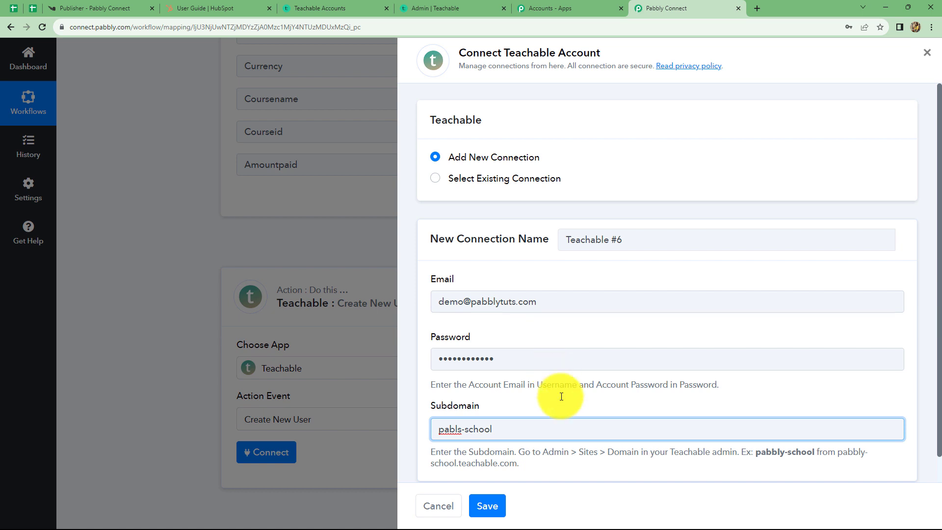
left_click(484, 505)
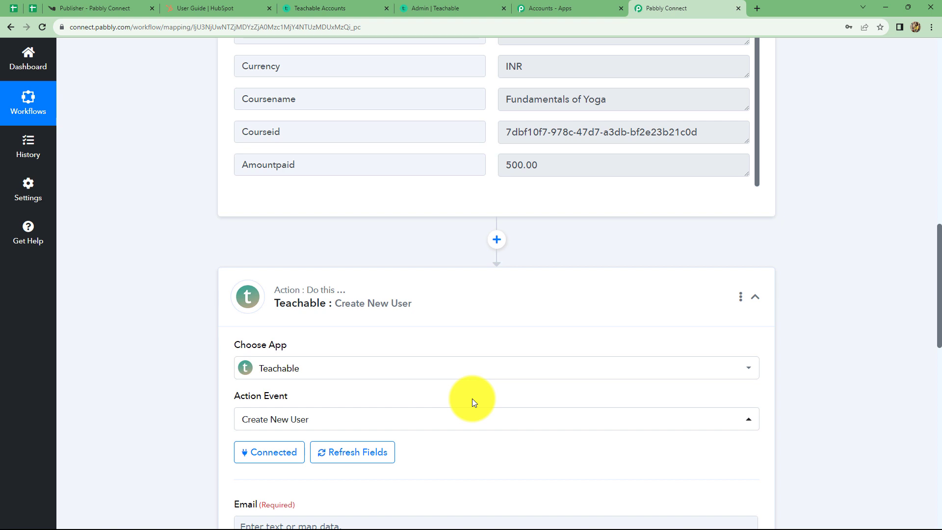
- Map the Knorish Course Purchased Email into the Teachable Email field
scroll(472, 398, "down", 3)
scroll(472, 398, "down", 2)
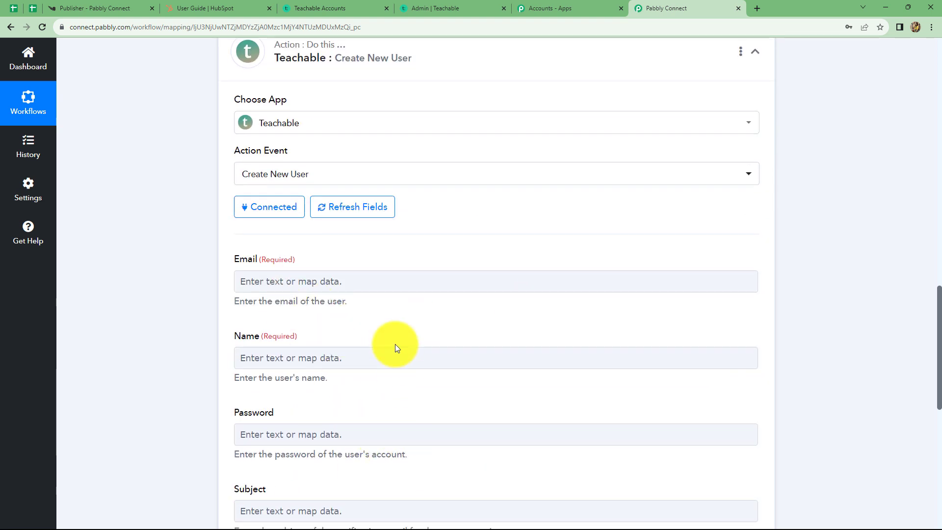
scroll(393, 350, "down", 2)
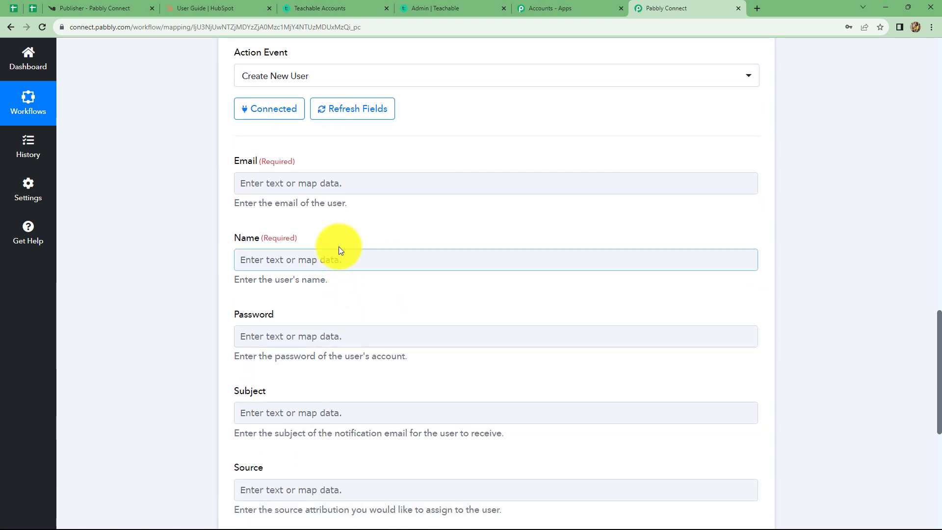
left_click(351, 189)
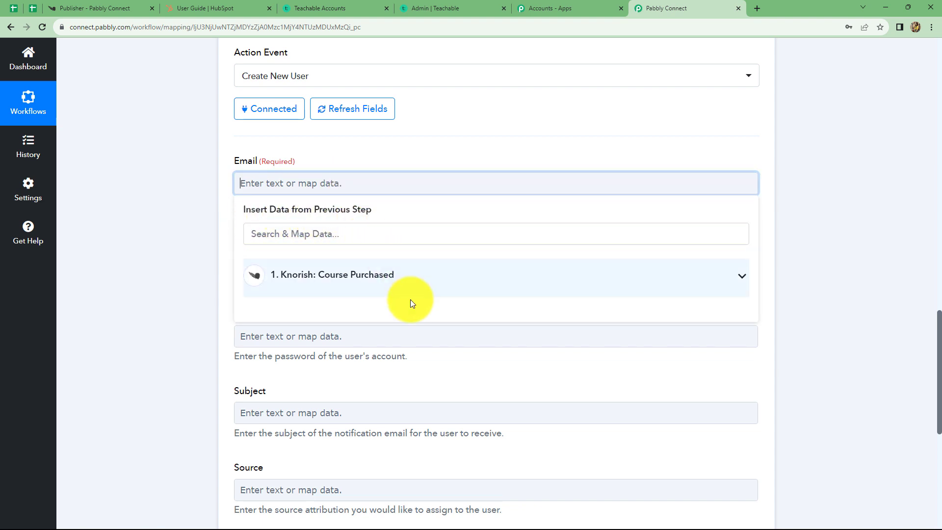
scroll(416, 288, "up", 6)
scroll(416, 284, "up", 6)
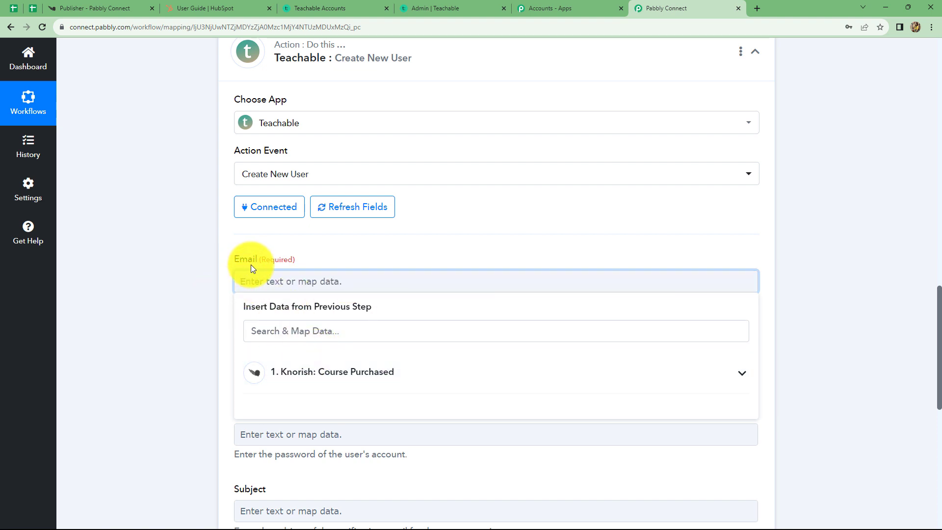
left_click(316, 376)
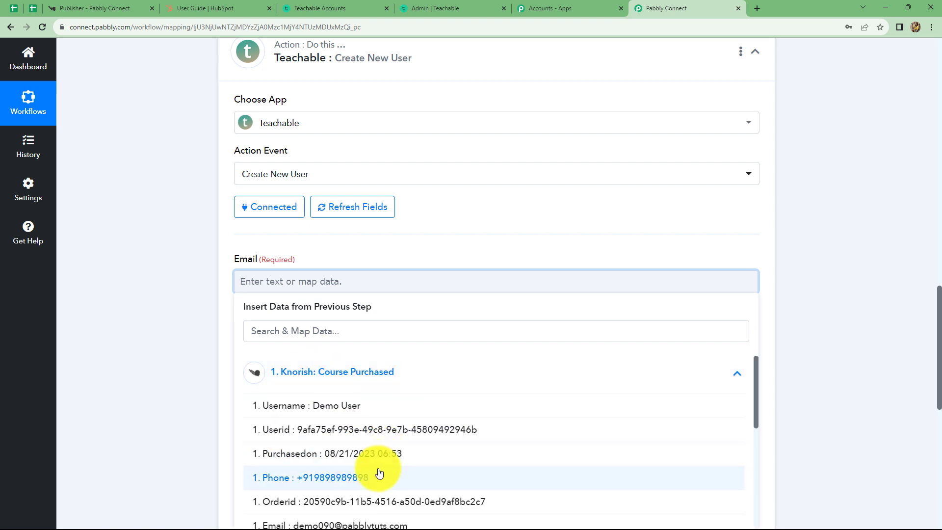
scroll(379, 471, "down", 1)
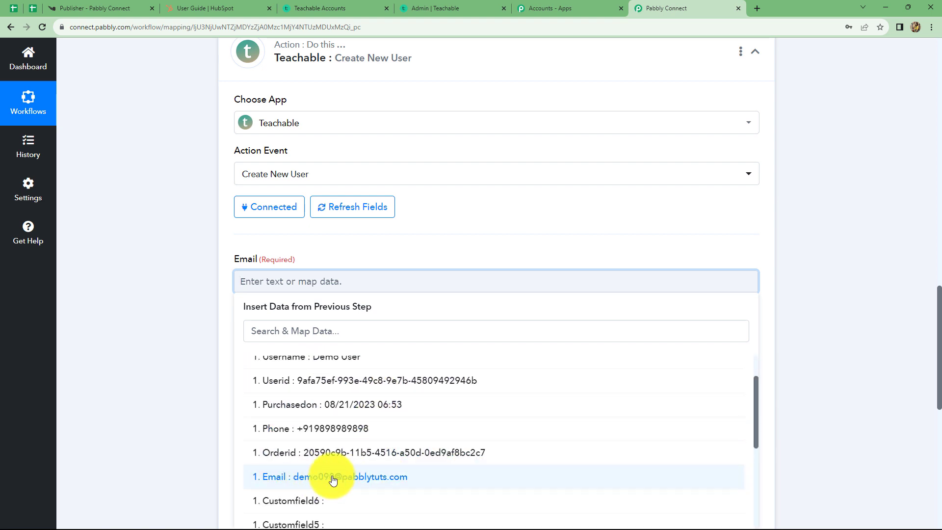
left_click(359, 478)
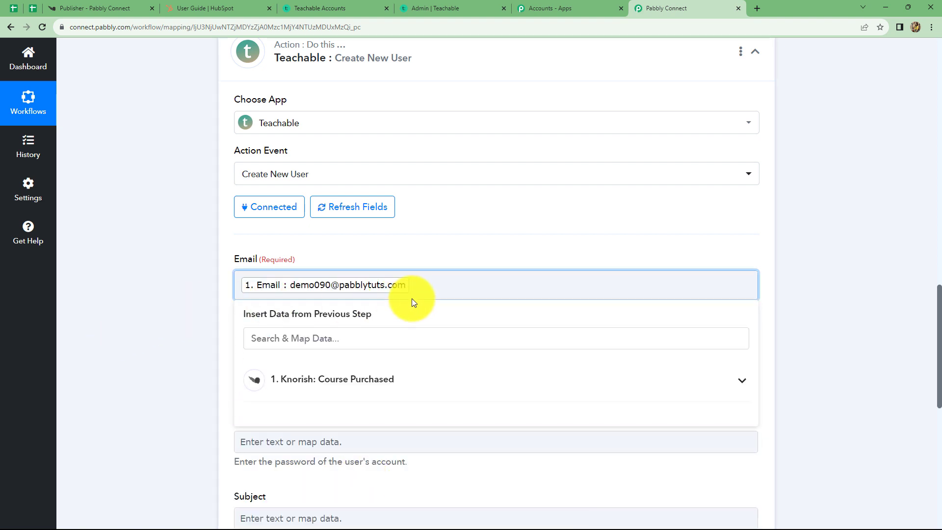
left_click(790, 312)
- Map the Knorish Course Purchased Username into the Teachable Name field
scroll(353, 343, "down", 2)
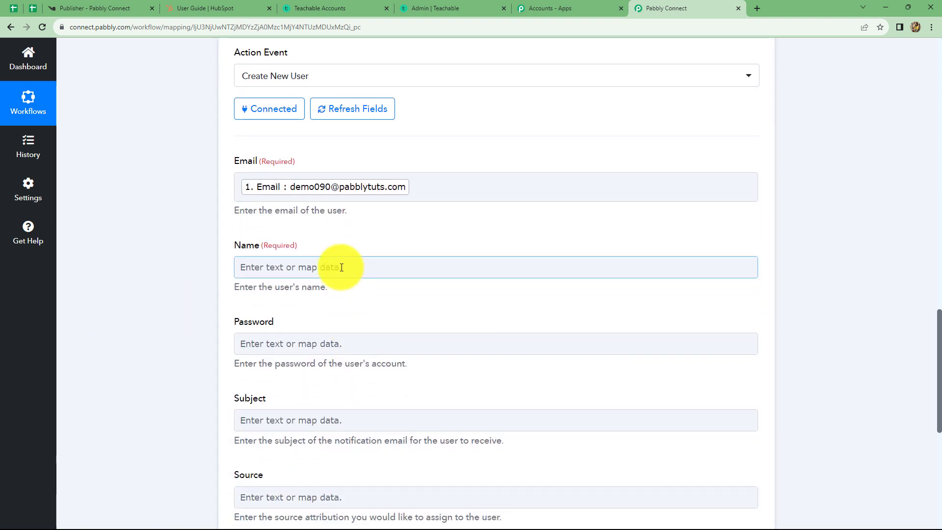
left_click(341, 268)
left_click(347, 359)
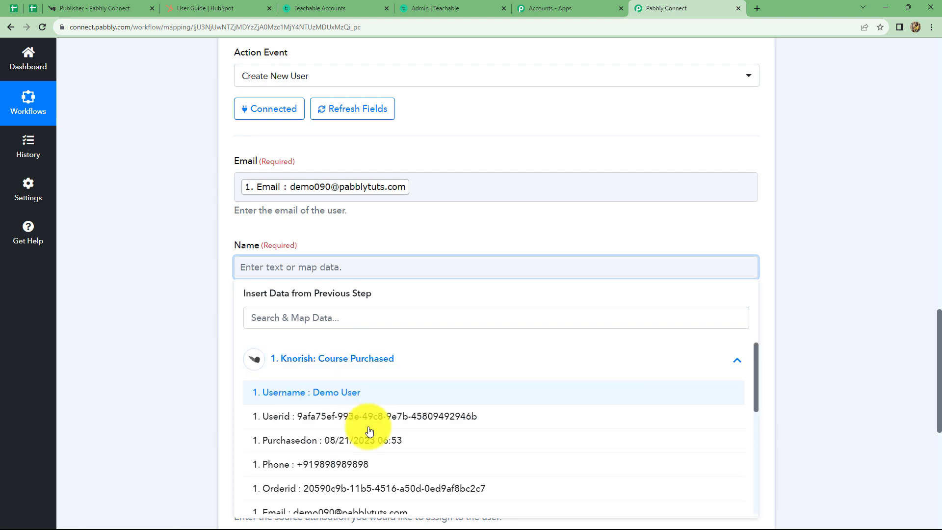
left_click(319, 392)
left_click(790, 307)
scroll(337, 196, "down", 3)
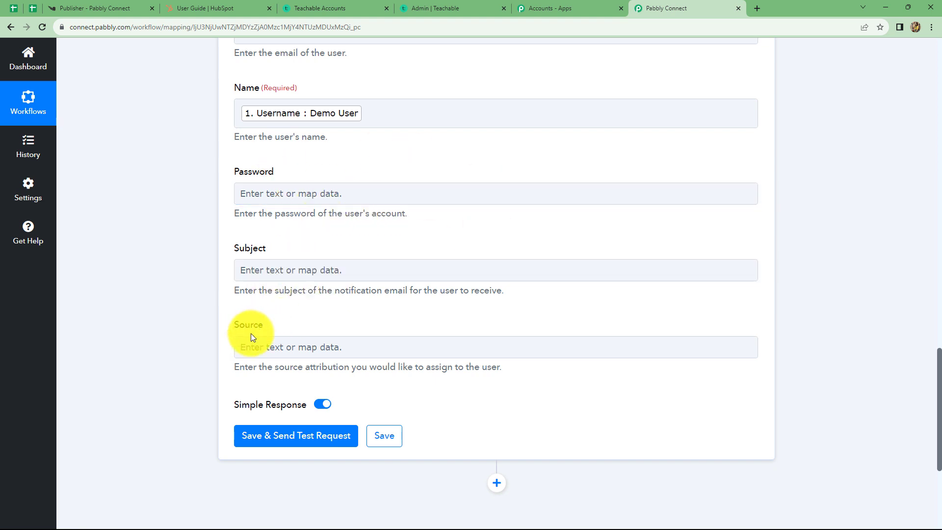
left_click(260, 345)
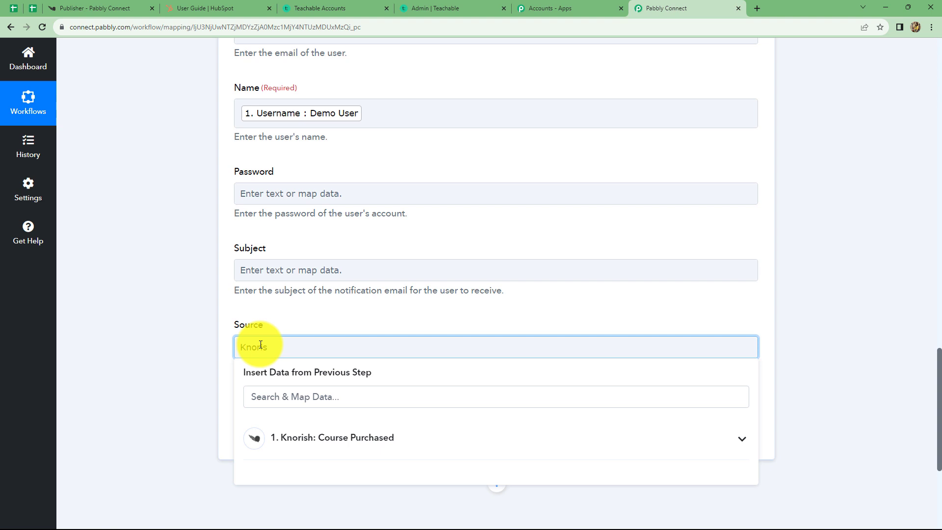
- Set Source to 'Knorish' and send a test request creating the Teachable user
type("Knorish")
left_click(270, 436)
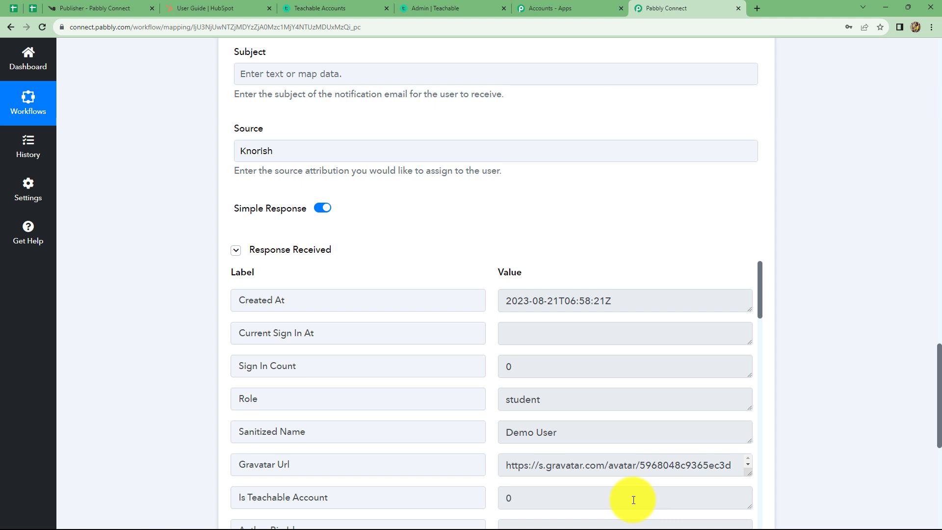
left_click(465, 8)
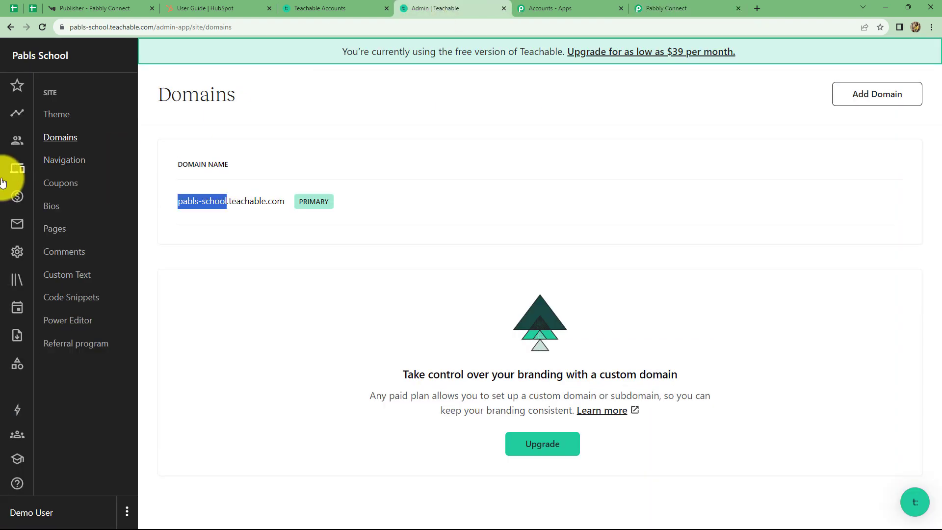
- Confirm Demo User appears as a second student in Teachable, then return to Pabbly Connect
left_click(14, 144)
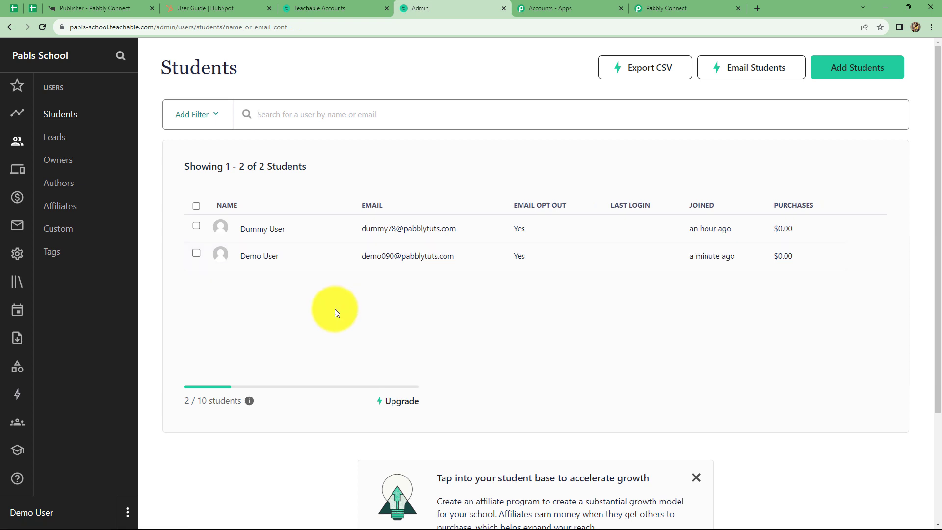
left_click(653, 8)
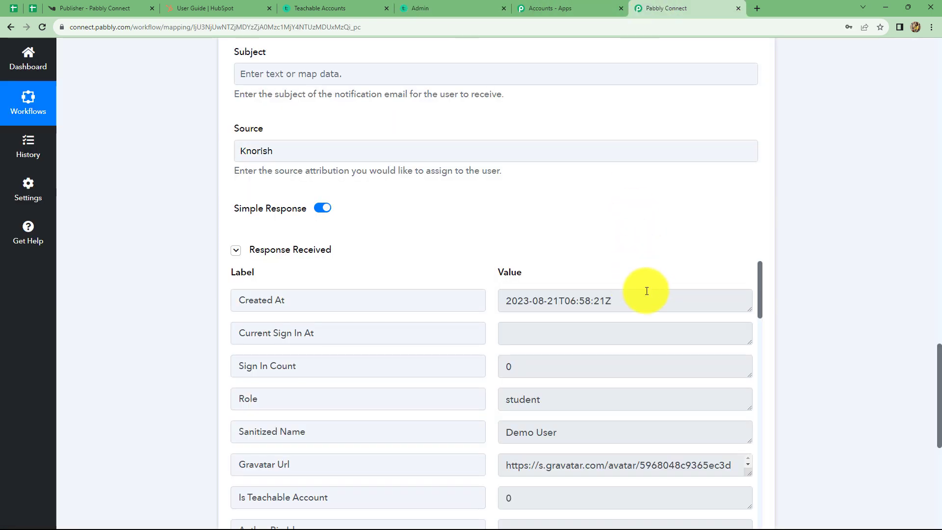
- Add a HubSpot CRM step with the Create a Contact event and bring up its connection settings
scroll(807, 303, "down", 7)
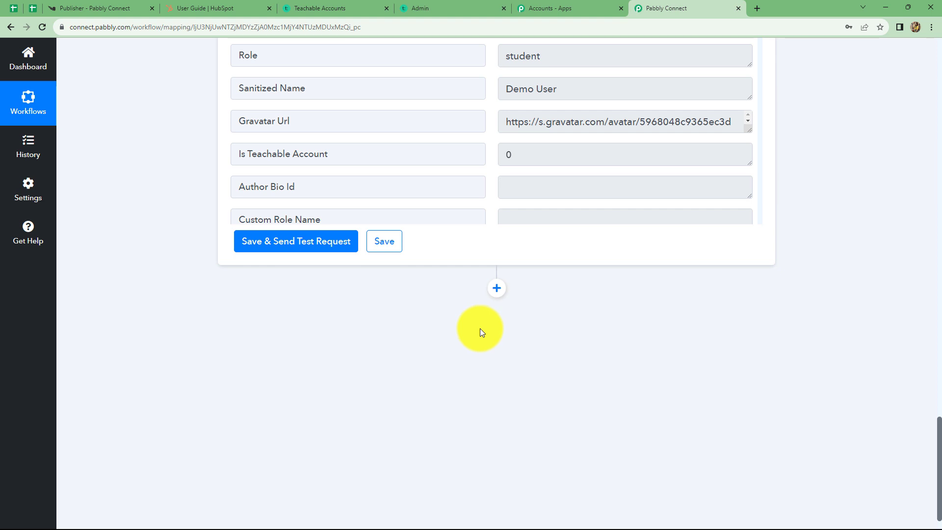
left_click(497, 290)
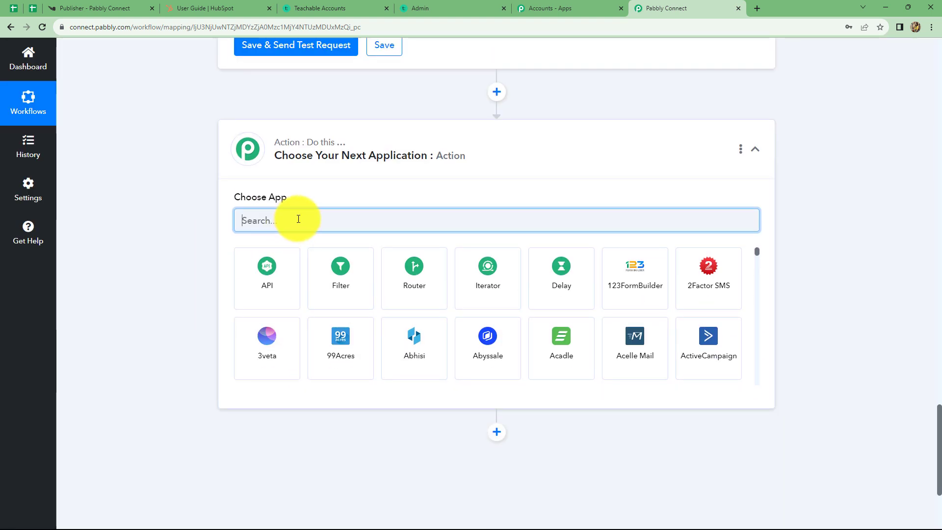
type("Hub")
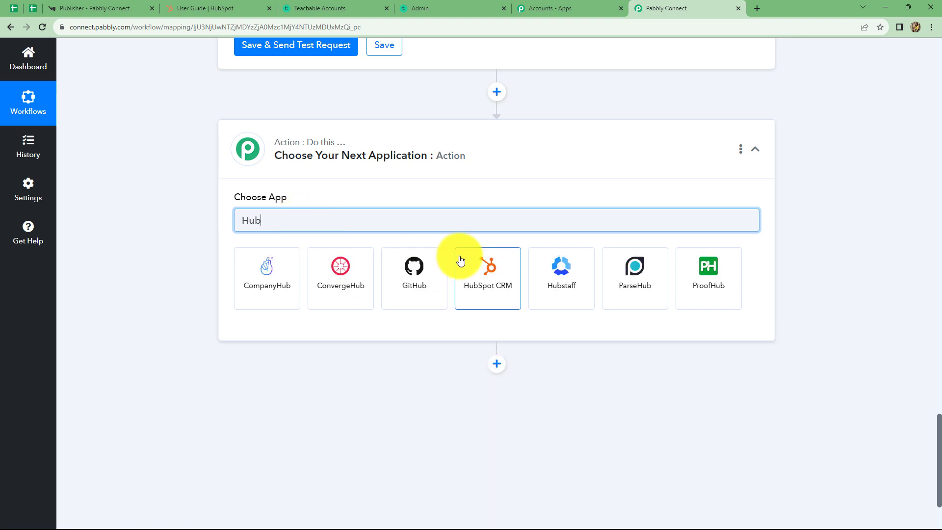
left_click(487, 263)
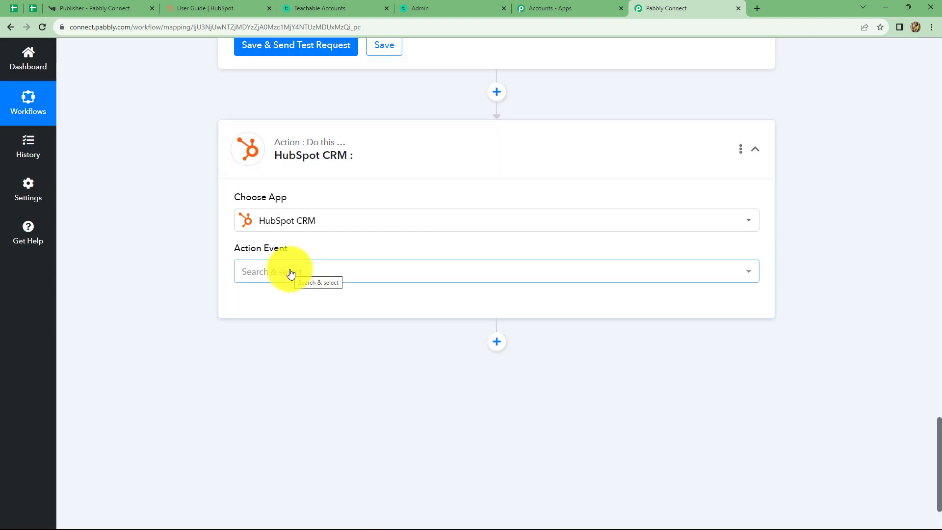
left_click(290, 273)
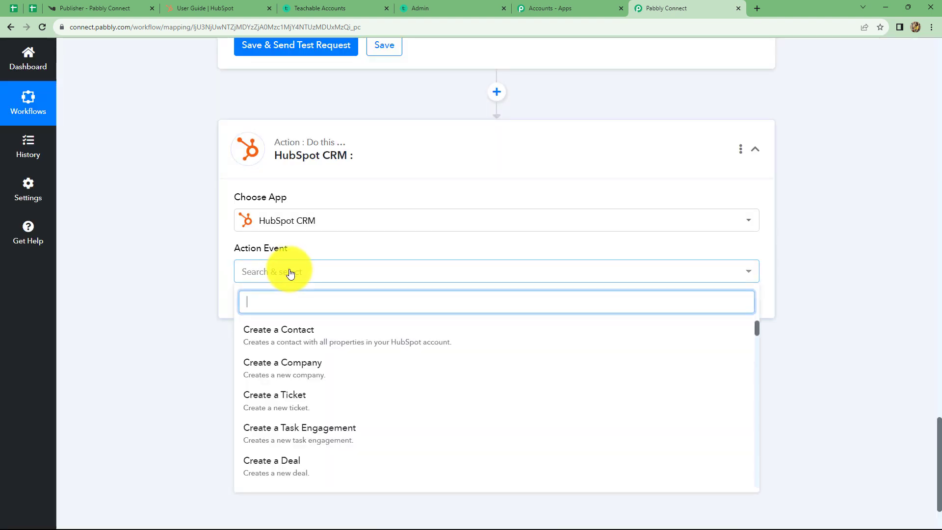
left_click(269, 340)
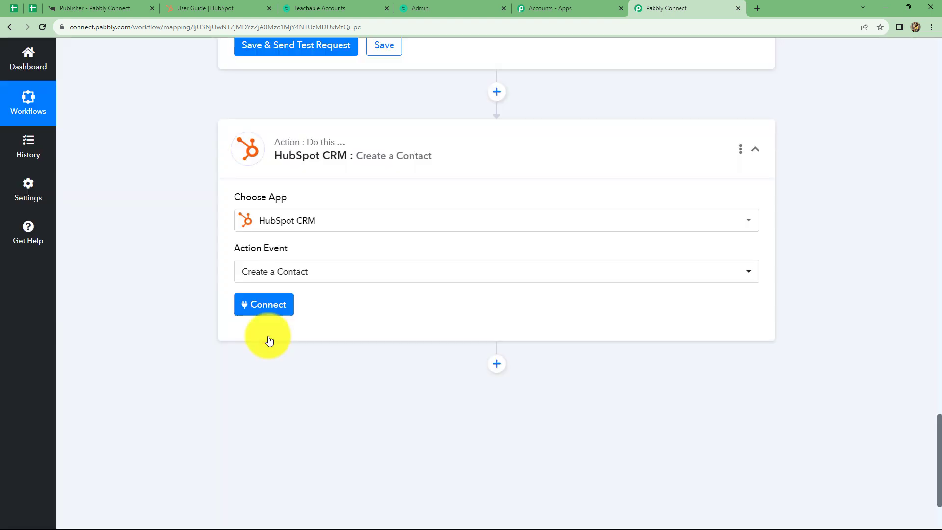
left_click(264, 304)
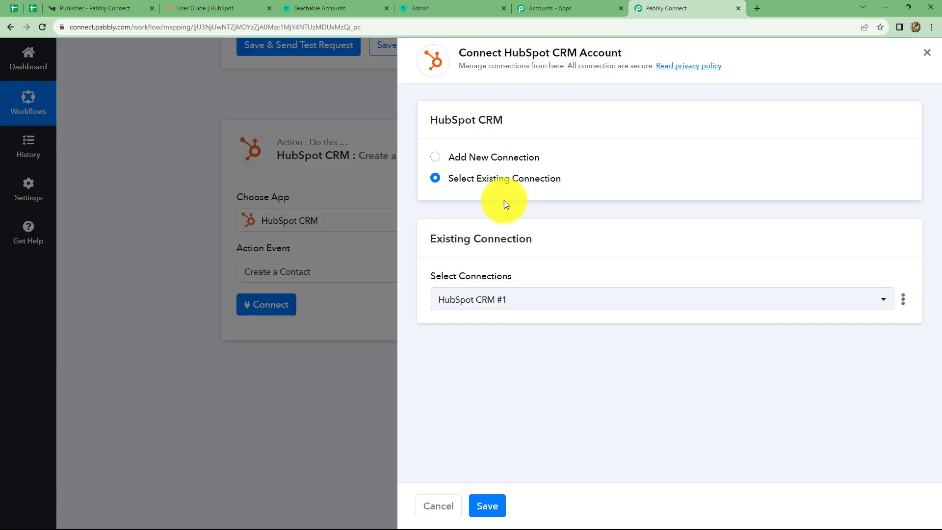
- Add a new HubSpot CRM connection, choosing and authorizing the account in the HubSpot popup
left_click(438, 159)
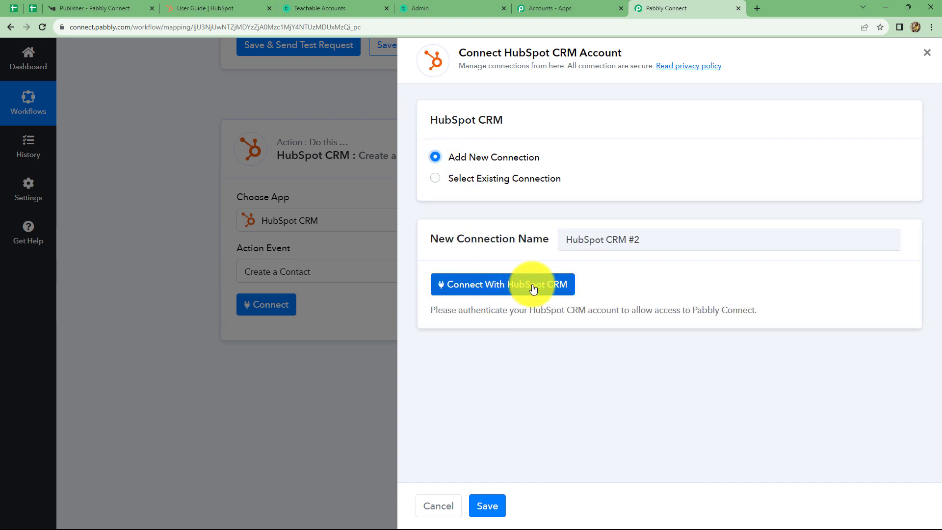
left_click(516, 285)
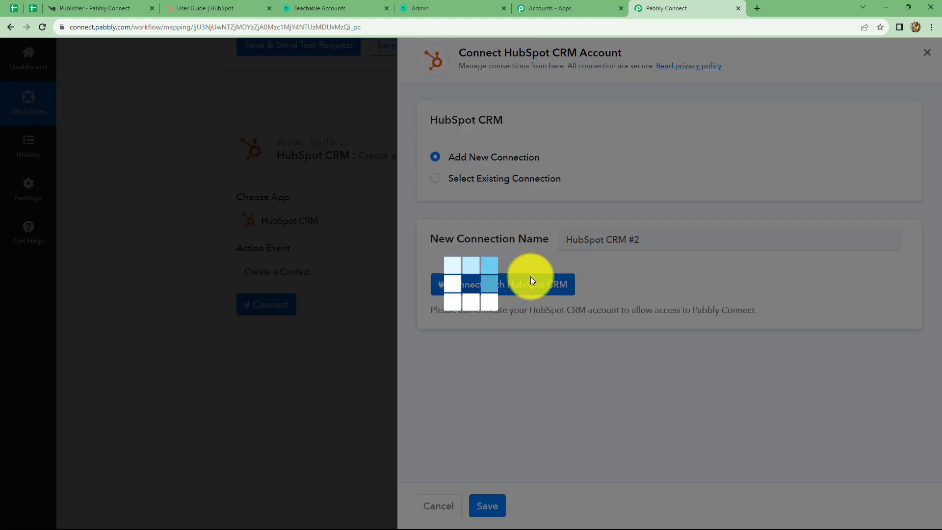
left_click(54, 294)
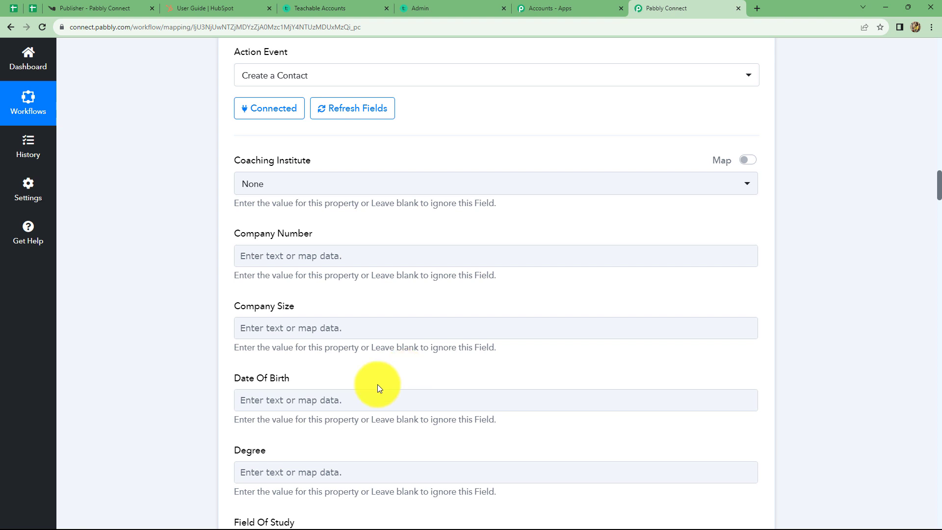
left_click(315, 252)
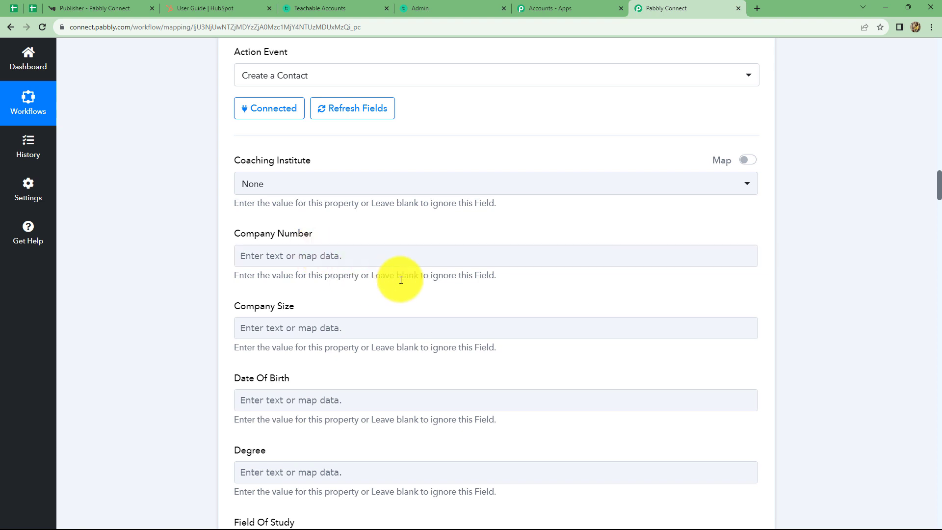
- Map the Knorish Course Purchased Email into HubSpot's Work Email field
scroll(399, 277, "down", 8)
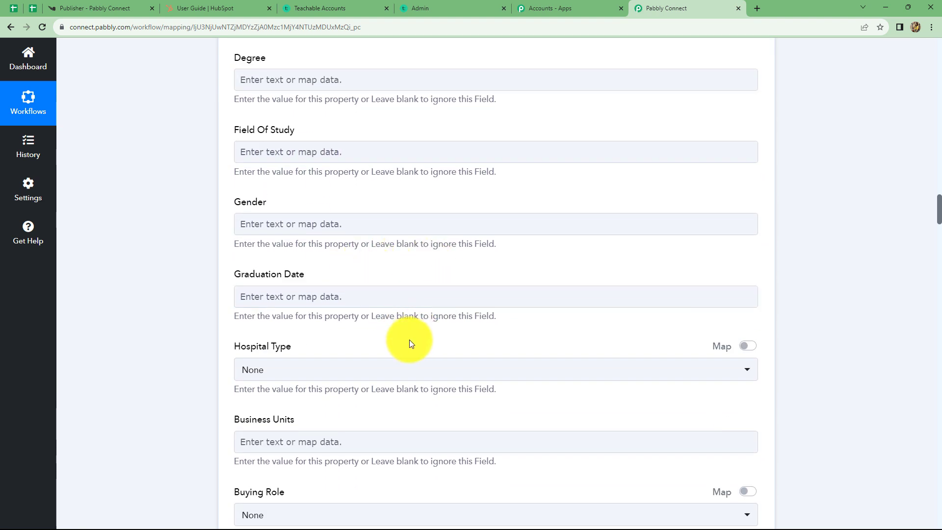
scroll(411, 343, "down", 4)
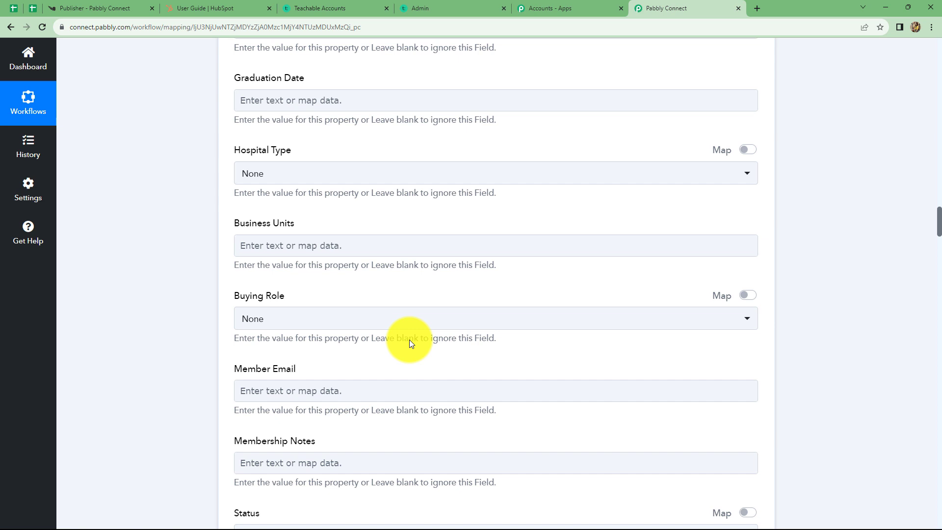
scroll(410, 336, "down", 20)
left_click(267, 265)
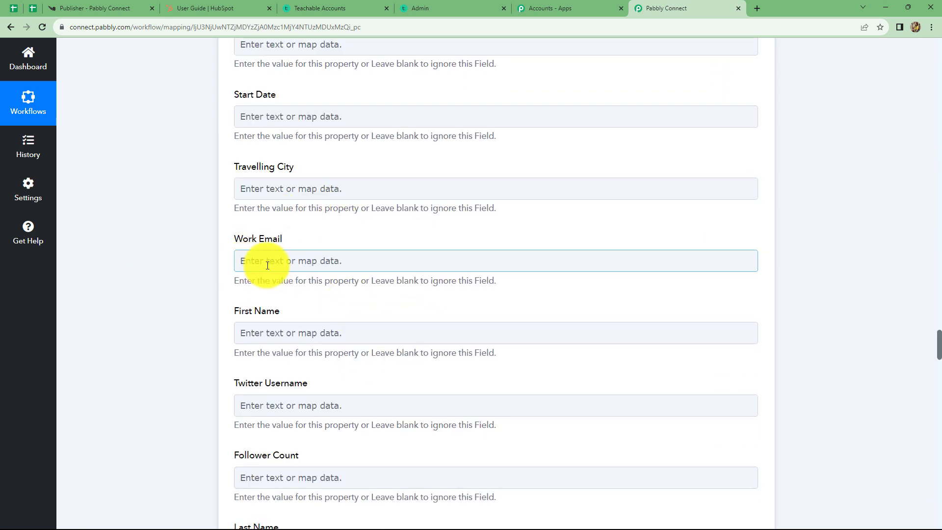
left_click(281, 262)
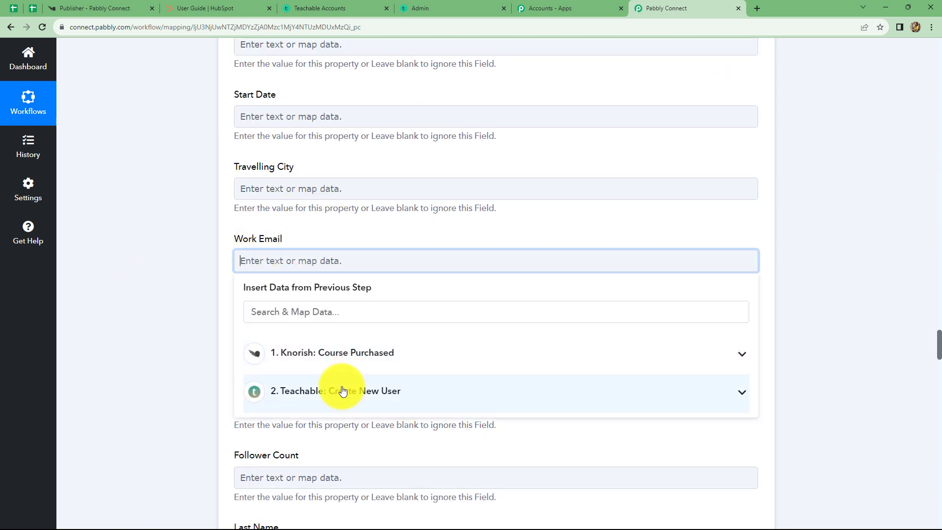
left_click(343, 362)
scroll(399, 434, "down", 2)
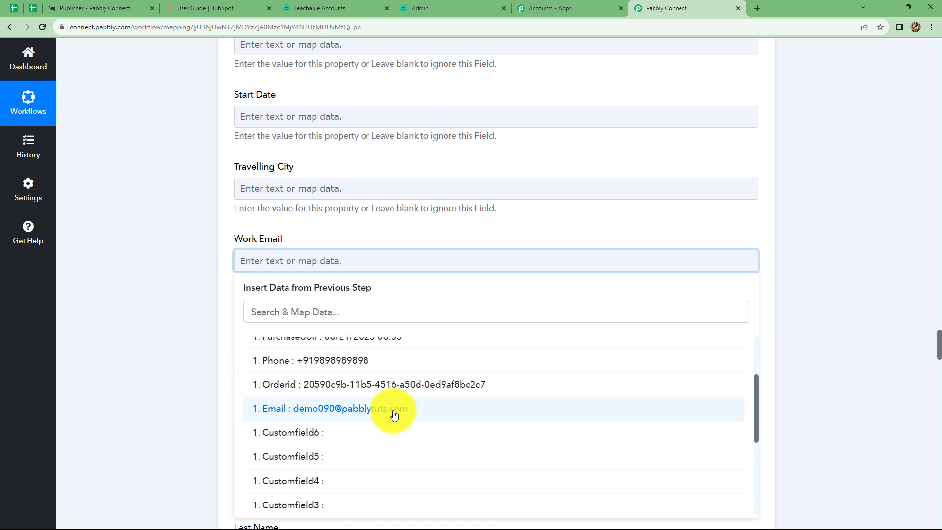
left_click(394, 414)
- Look through the Knorish data for First Name, leaving it unmapped
scroll(345, 319, "down", 2)
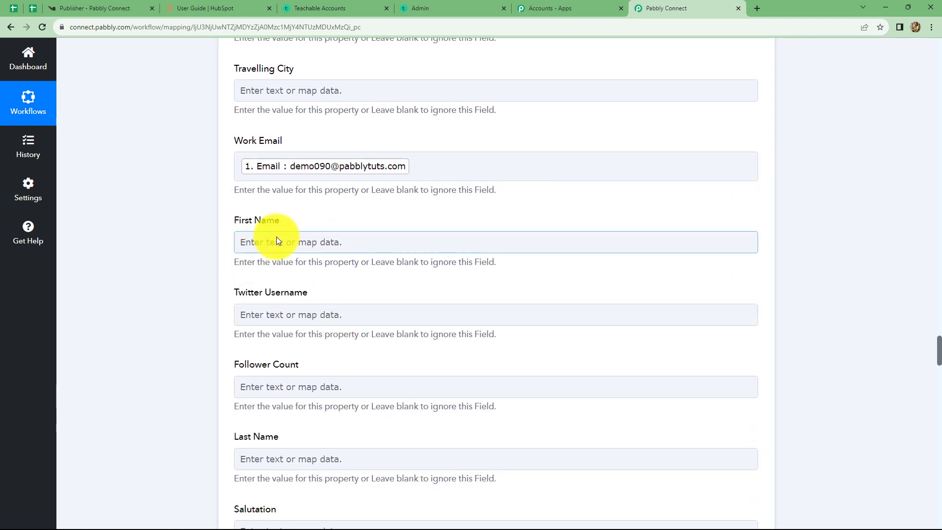
left_click(306, 243)
scroll(306, 242, "down", 1)
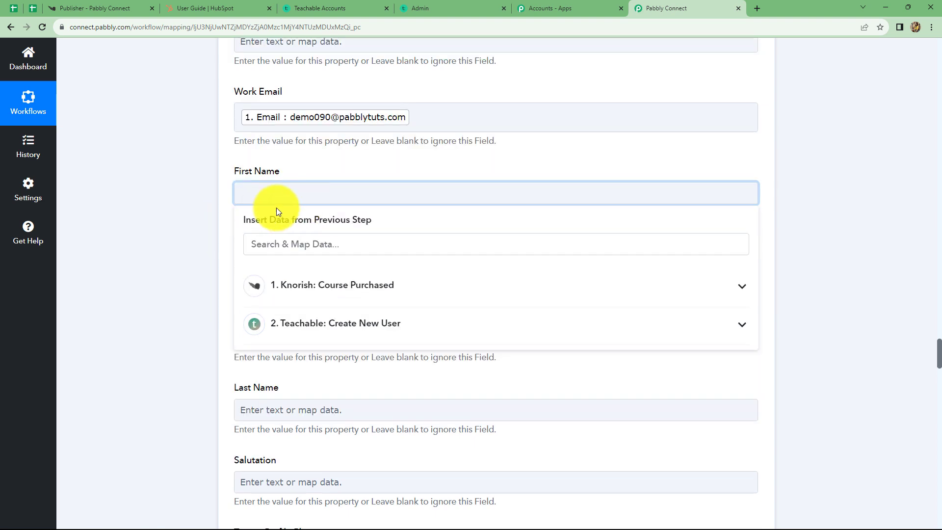
left_click(793, 160)
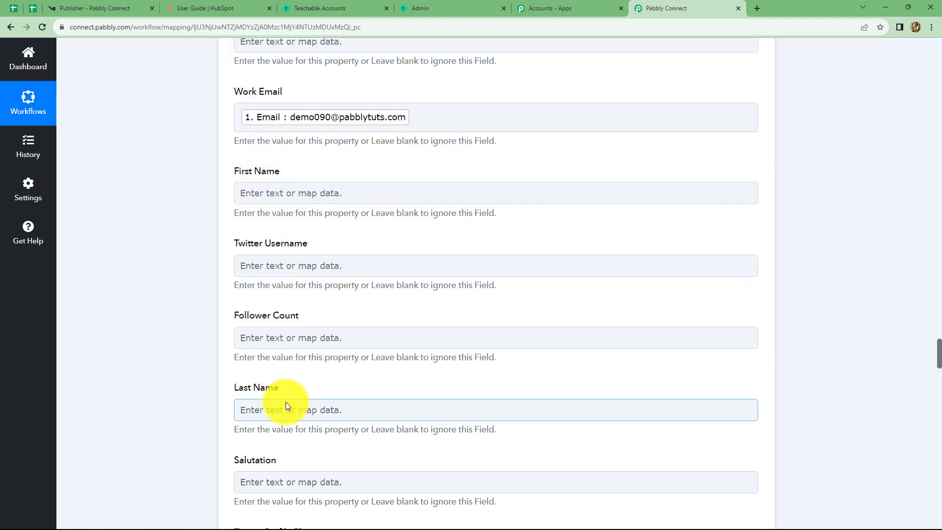
left_click(293, 188)
left_click(323, 286)
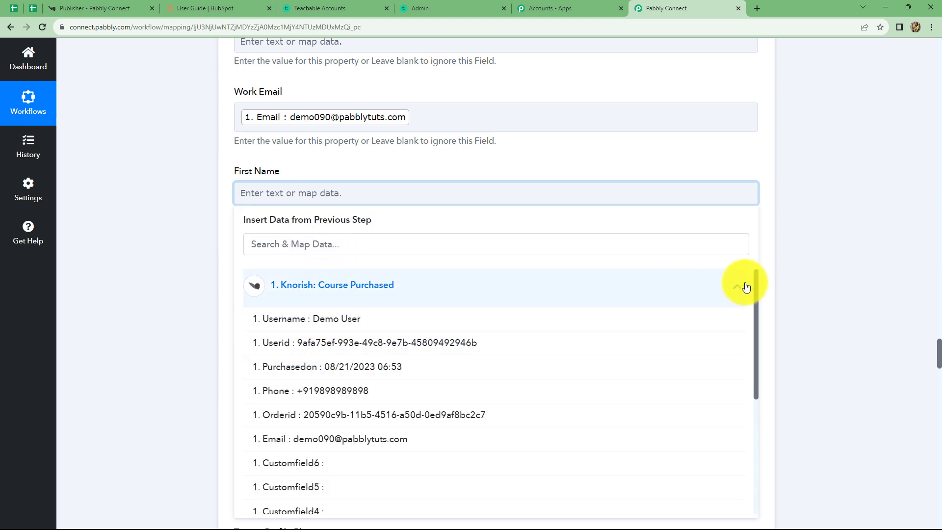
left_click(805, 275)
scroll(533, 315, "up", 7)
scroll(532, 314, "up", 15)
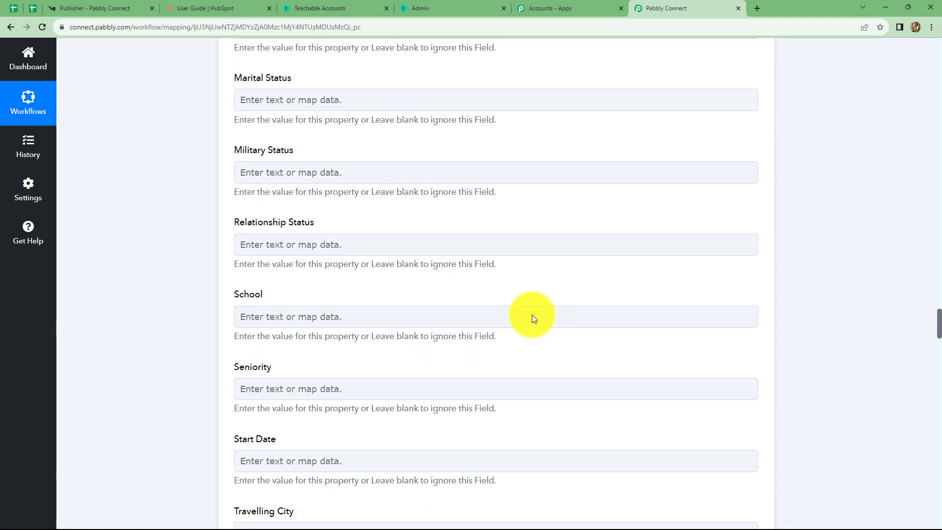
scroll(490, 275, "up", 15)
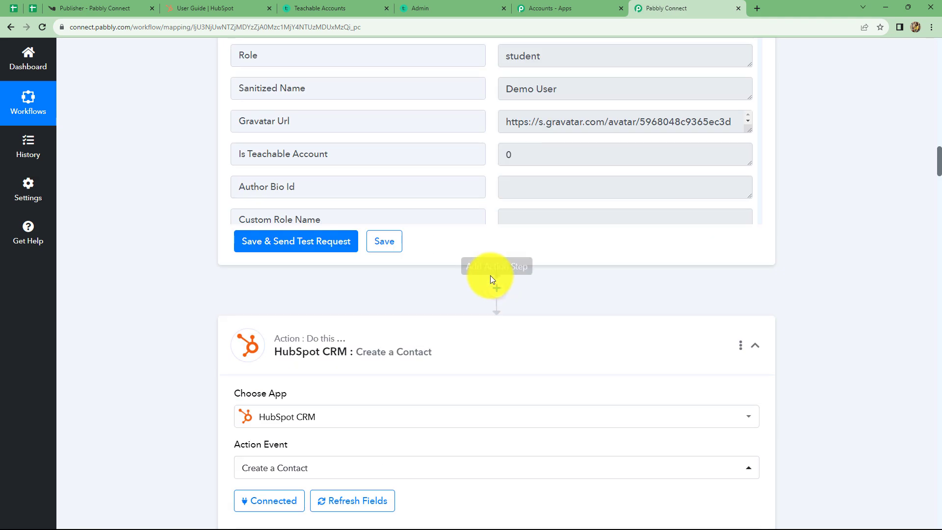
- Insert a Text Formatter by Pabbly step with Split Text before HubSpot and connect it
left_click(497, 289)
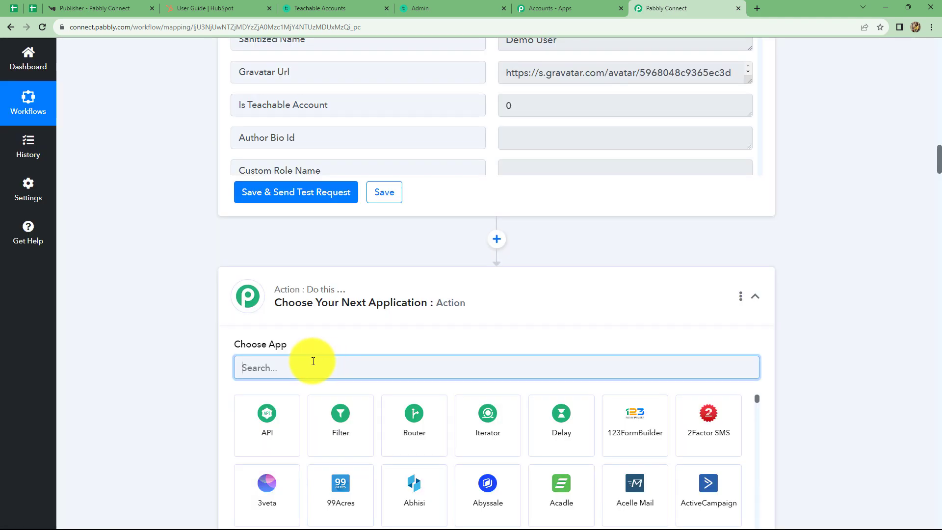
type("tex")
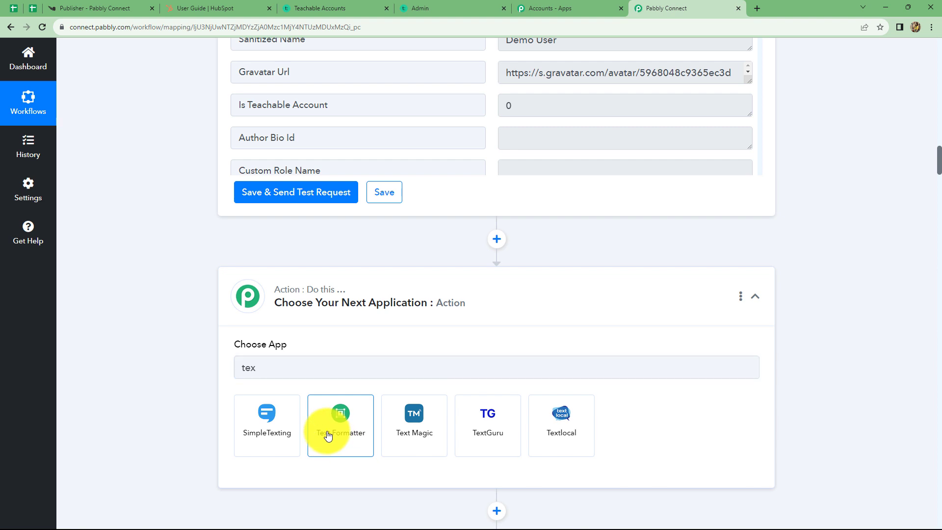
left_click(327, 428)
left_click(305, 420)
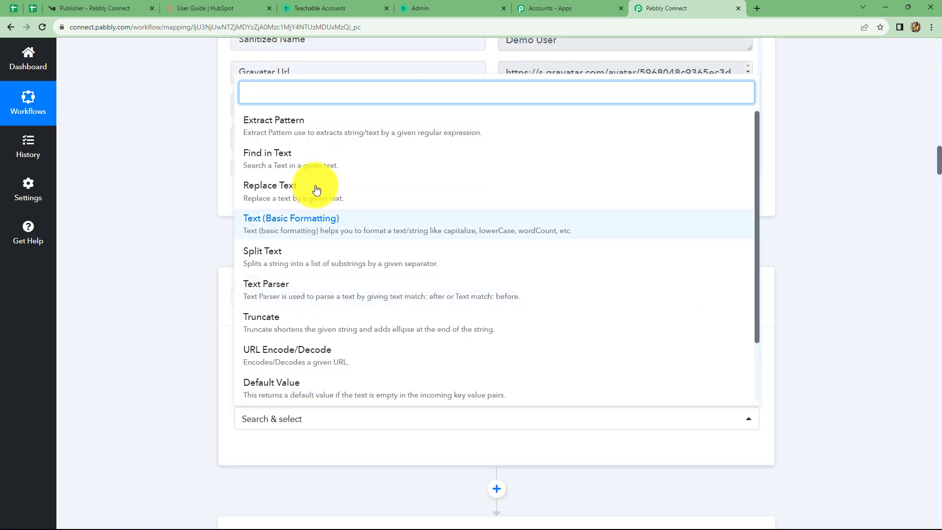
left_click(326, 251)
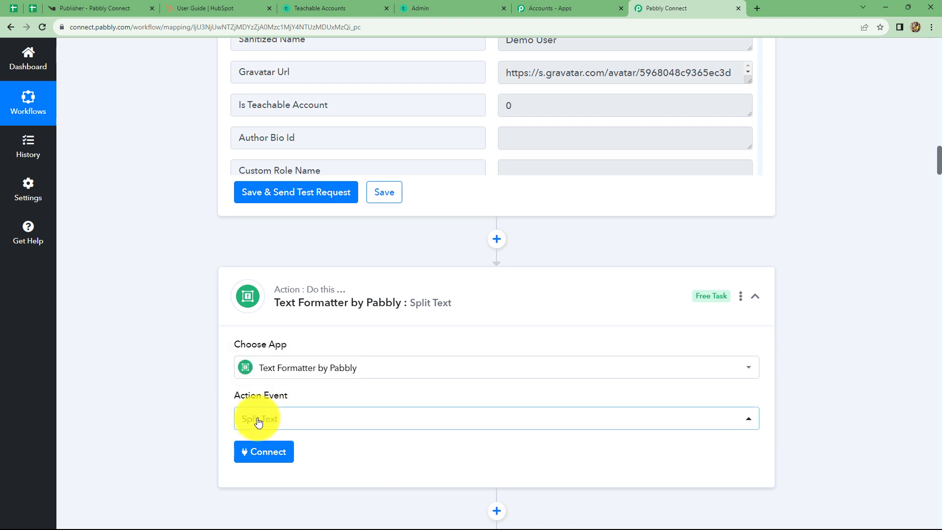
left_click(257, 452)
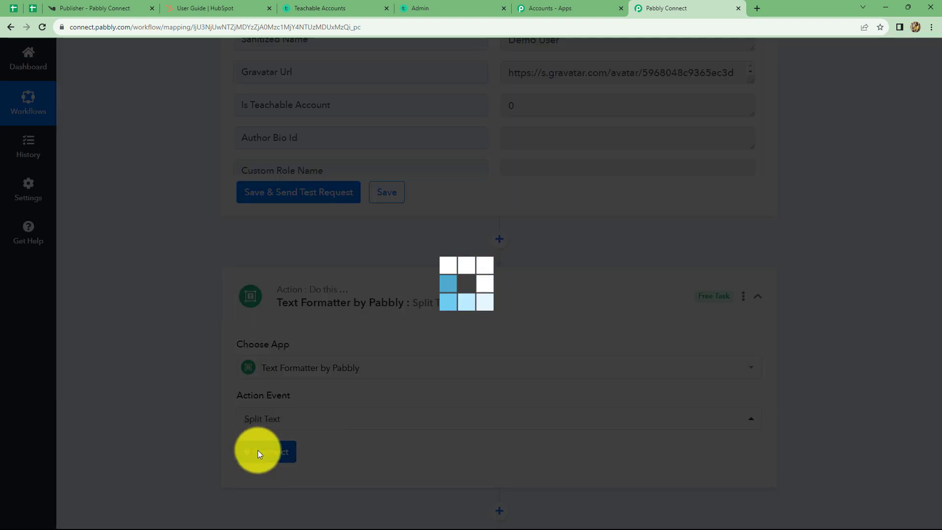
scroll(258, 392, "down", 4)
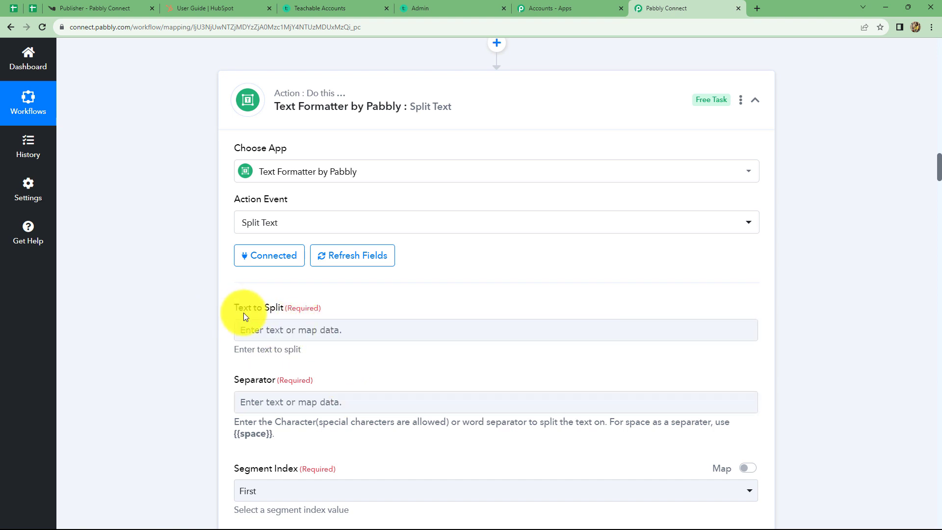
- Map the Knorish Course Purchased Username into Text to Split
left_click(317, 332)
left_click(341, 423)
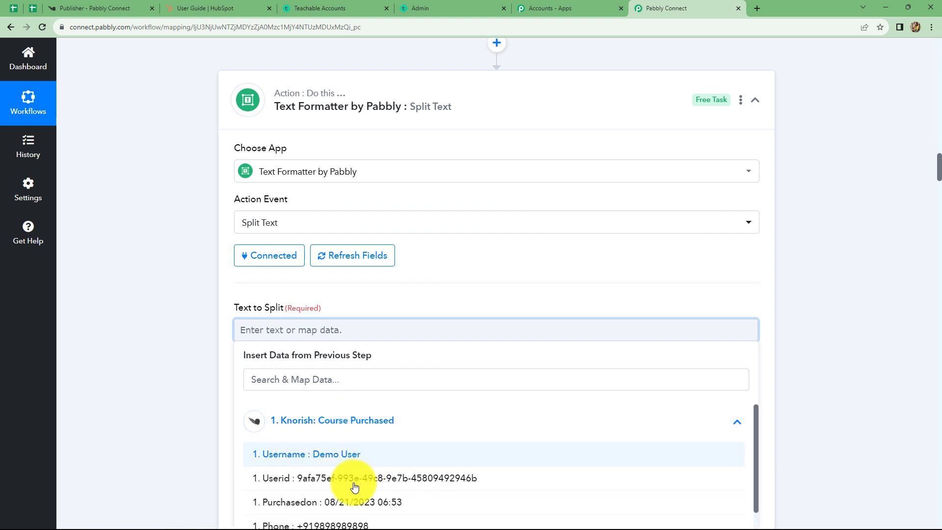
left_click(327, 455)
left_click(817, 345)
scroll(340, 337, "down", 4)
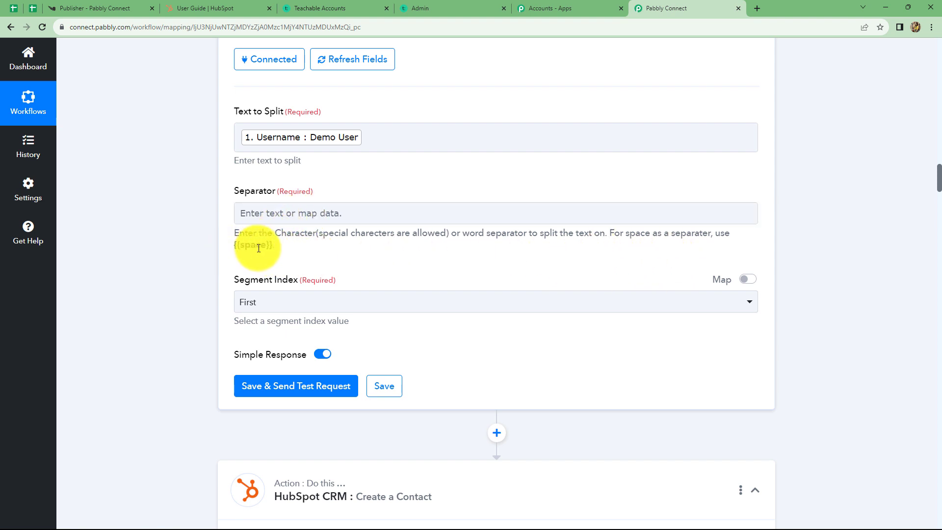
- Use {{space}} as Separator and All as Segment Index, then save and test the step
left_click_drag(273, 244, 220, 244)
key("ctrl+c")
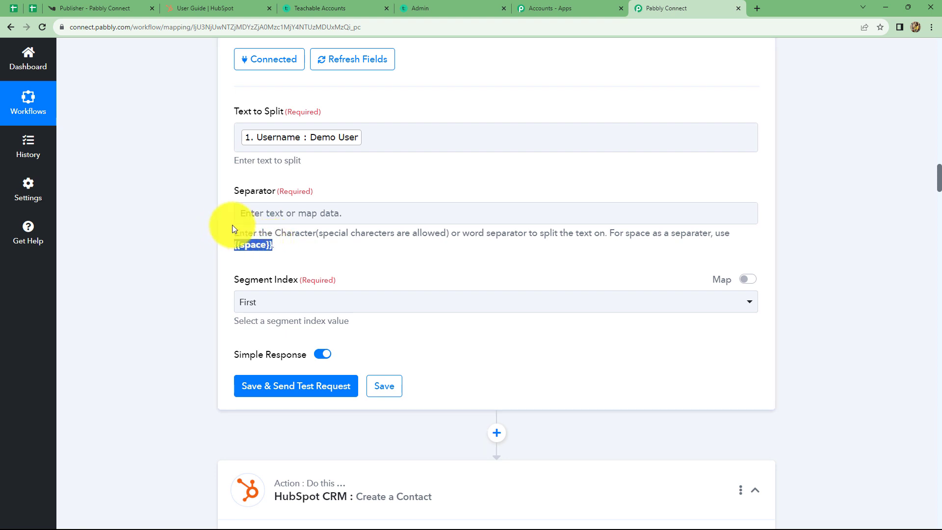
left_click(247, 212)
key("ctrl+v")
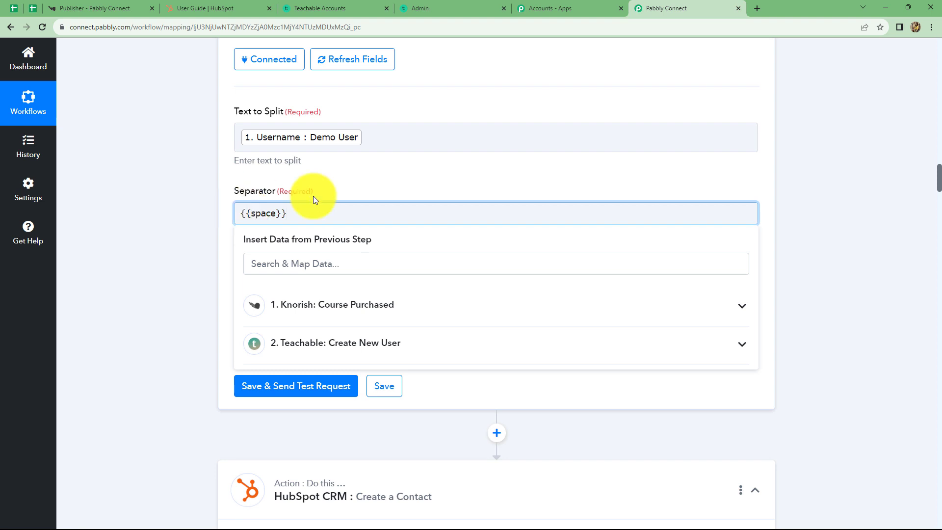
left_click(834, 227)
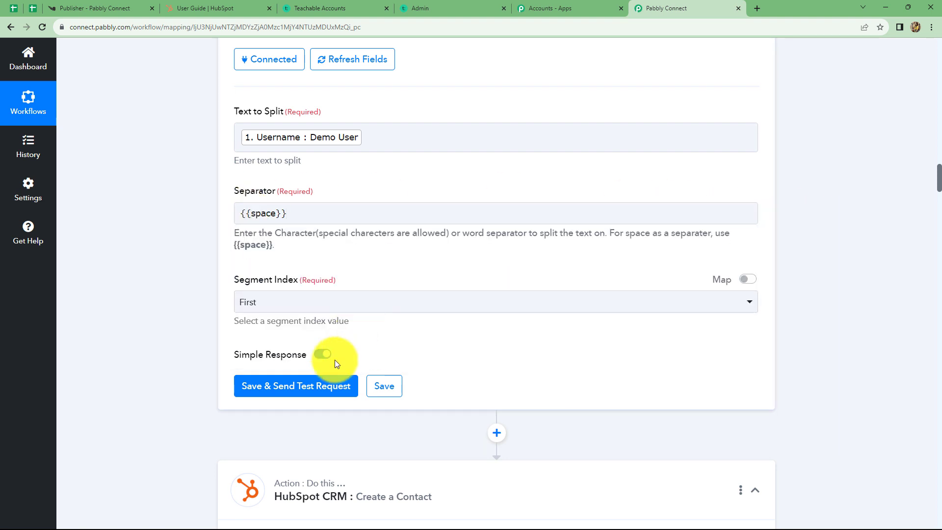
left_click(285, 300)
left_click(257, 447)
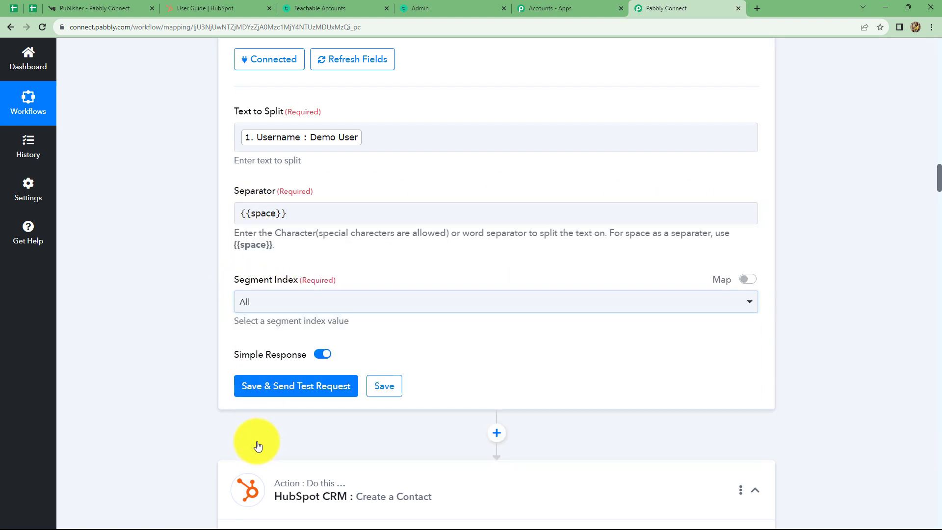
left_click(294, 387)
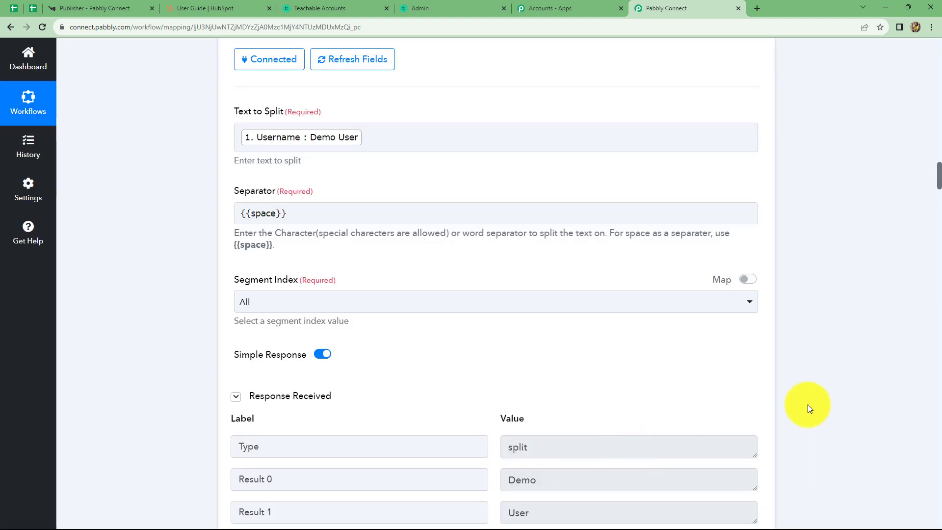
scroll(810, 399, "down", 10)
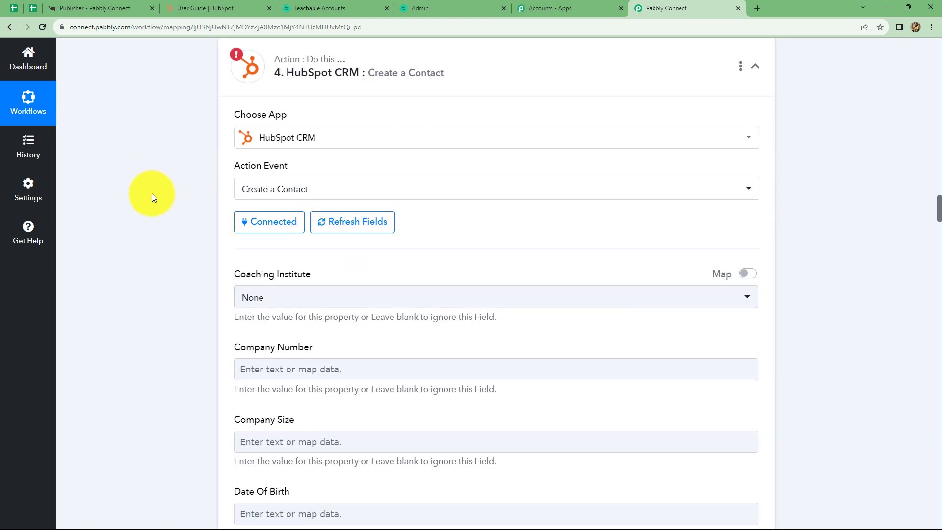
- Link the HubSpot action to the existing HubSpot connection and save it
left_click(274, 225)
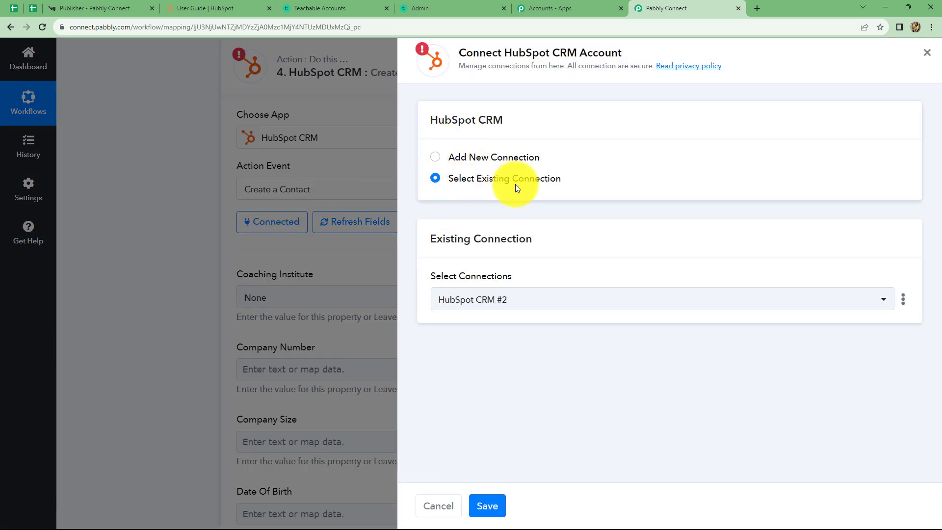
left_click(486, 507)
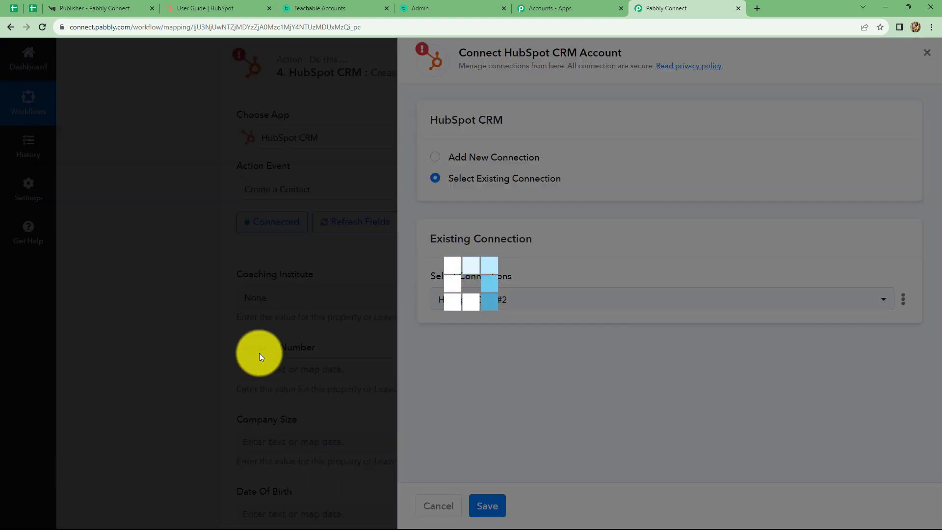
scroll(275, 340, "down", 15)
scroll(276, 340, "down", 18)
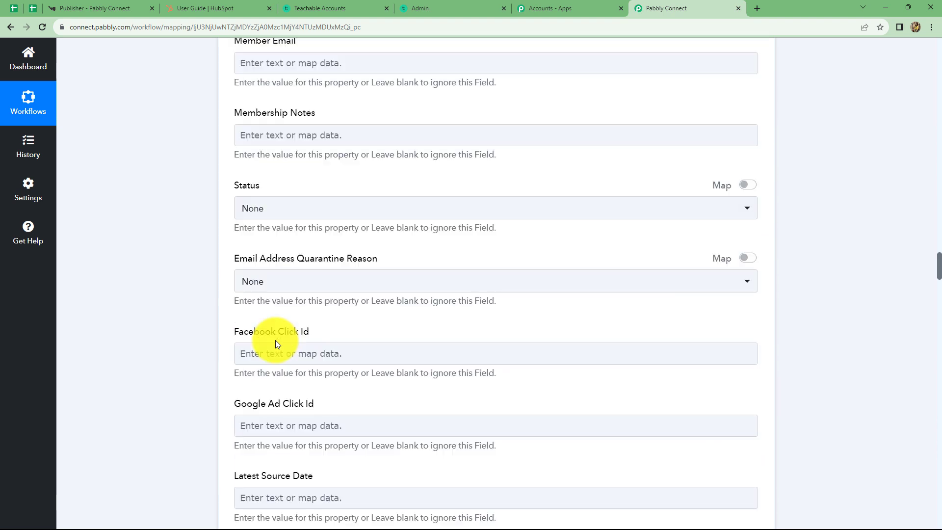
scroll(275, 340, "down", 5)
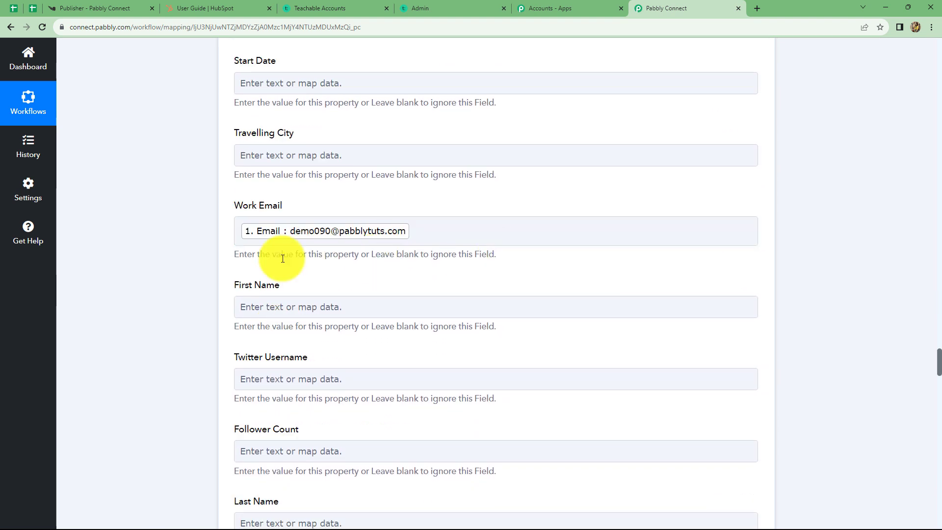
- Map First Name to the Split Text Result 0 and Last Name to Result 1
left_click(271, 308)
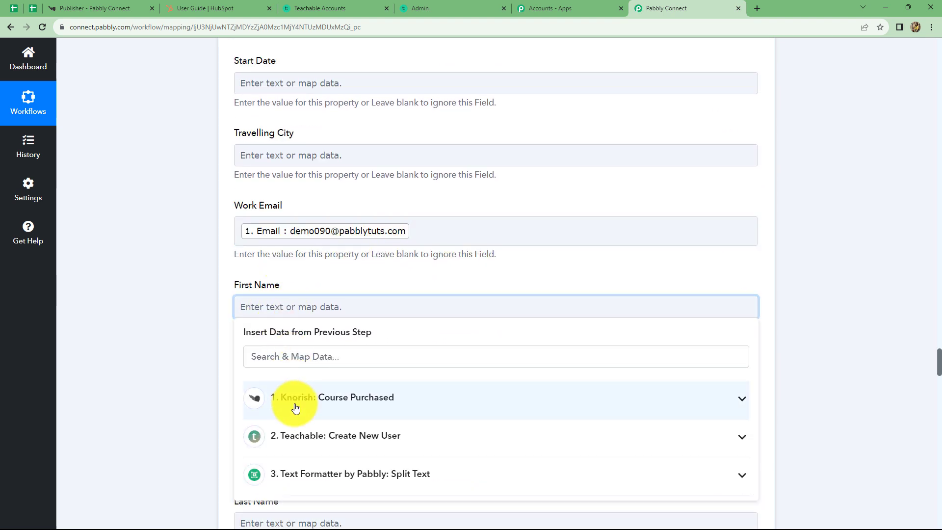
left_click(312, 475)
scroll(412, 387, "down", 4)
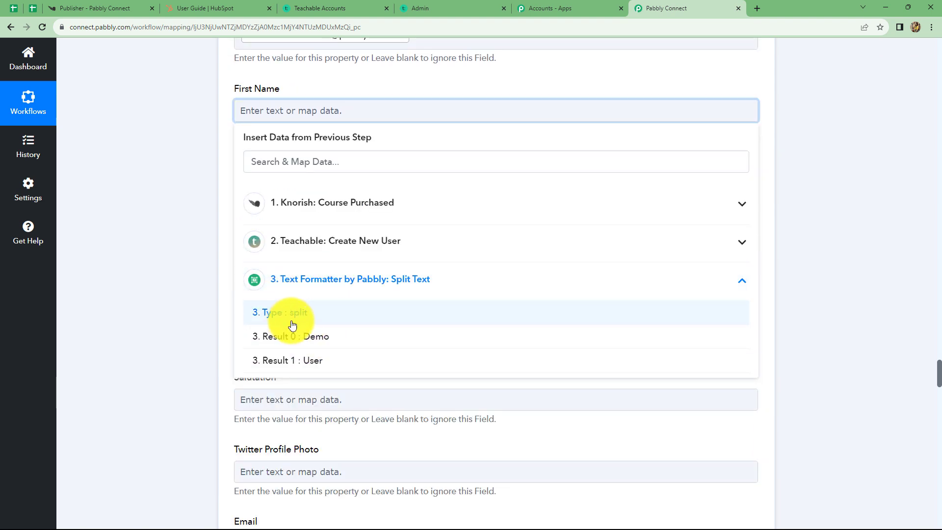
left_click(347, 342)
left_click(385, 250)
scroll(385, 250, "down", 1)
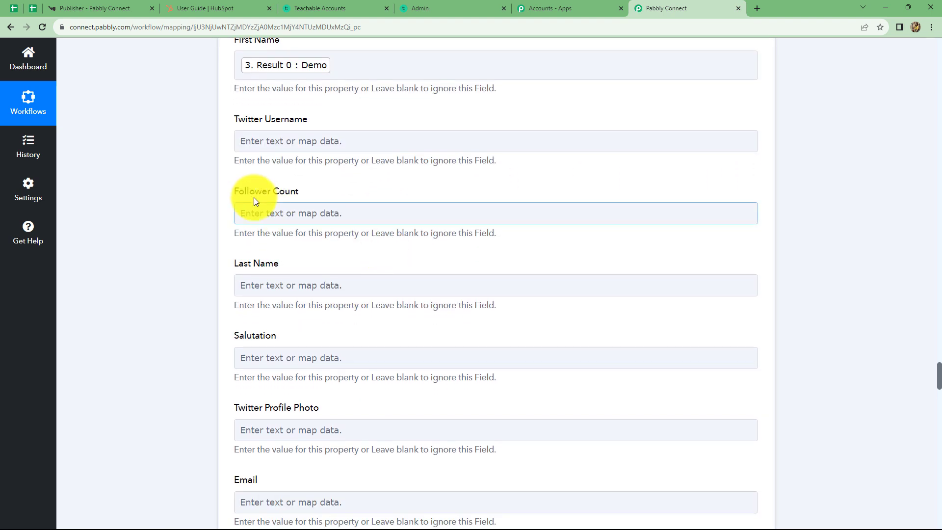
left_click(275, 289)
left_click(322, 435)
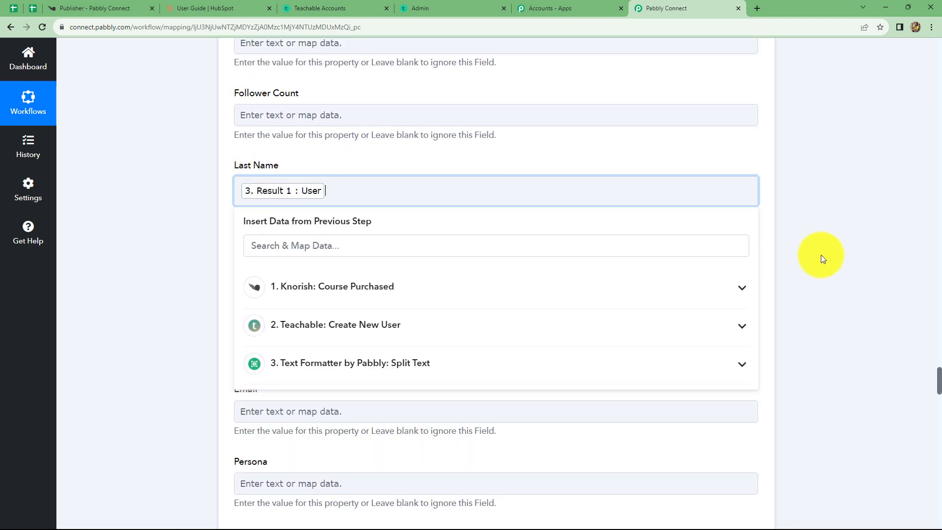
scroll(823, 258, "up", 5)
left_click(421, 129)
left_click(785, 137)
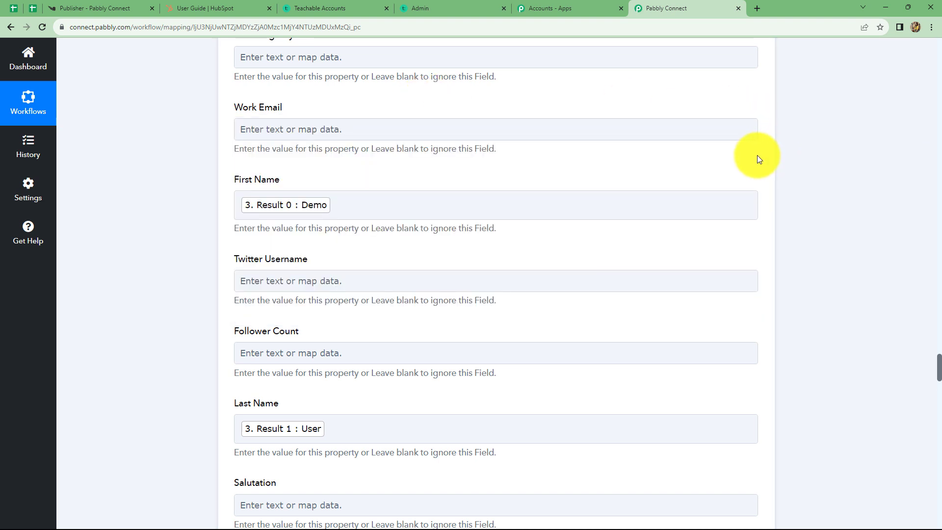
- Map Email and Mobile Phone Number to the Knorish buyer's email and phone
scroll(758, 155, "down", 3)
scroll(259, 324, "down", 3)
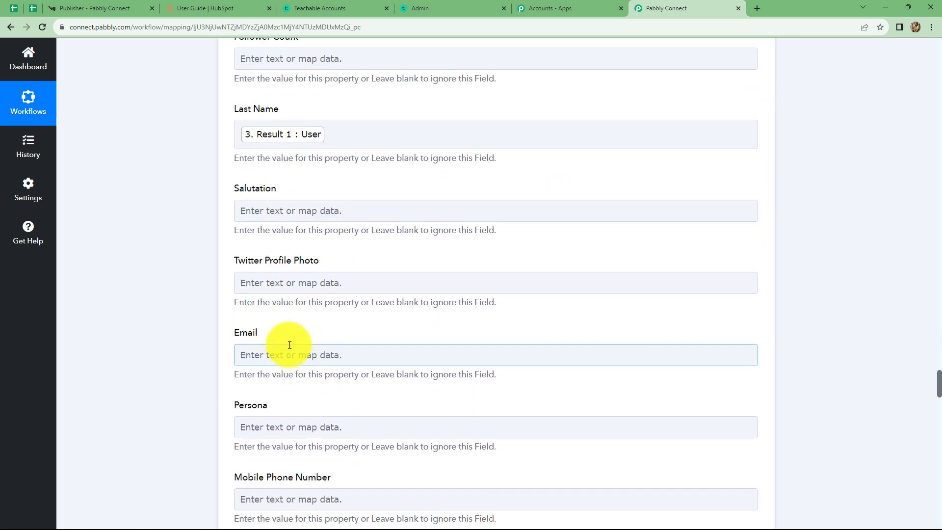
left_click(255, 352)
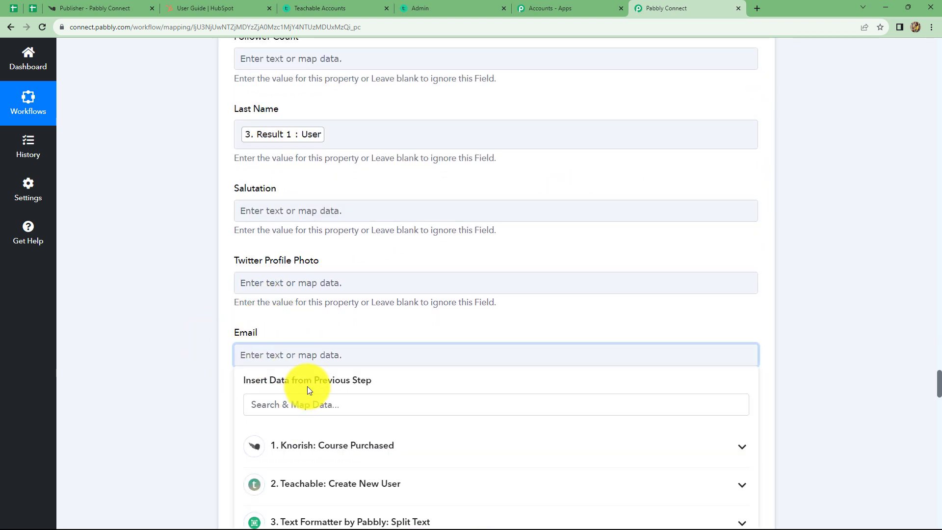
scroll(319, 389, "down", 2)
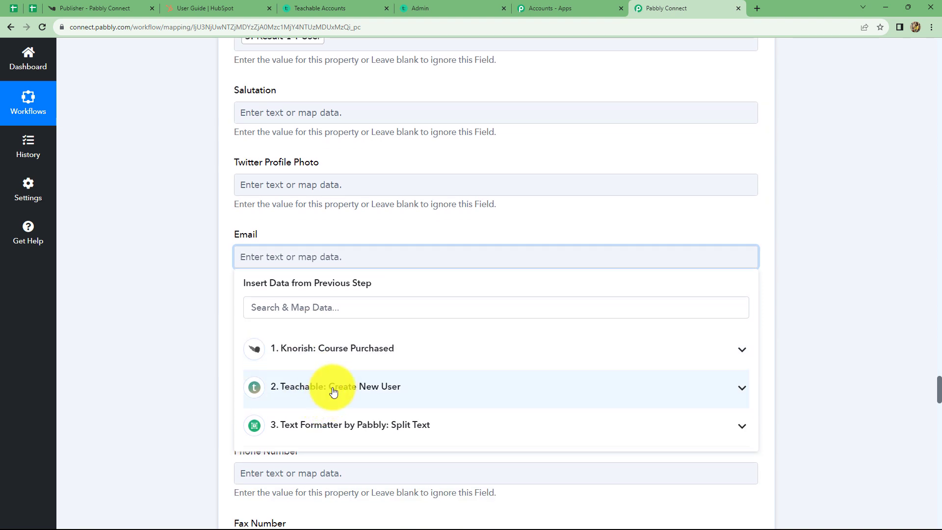
left_click(326, 349)
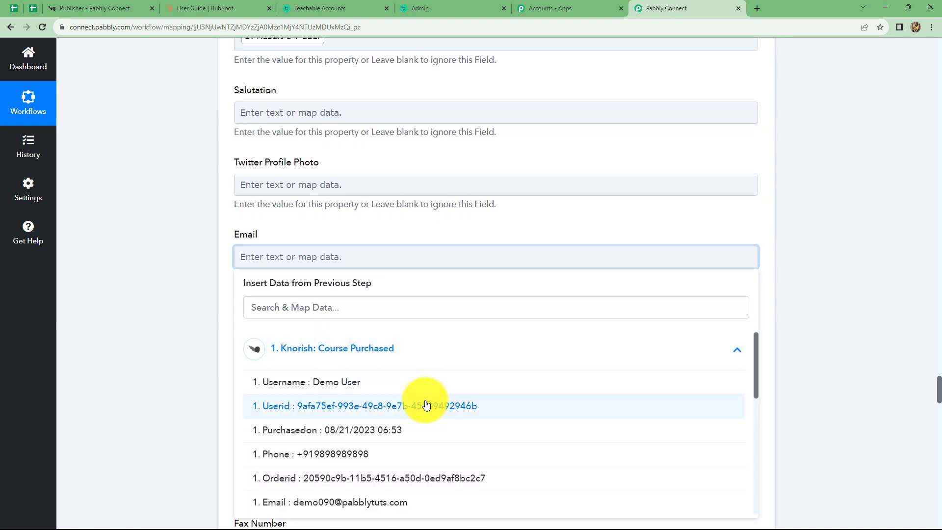
left_click(378, 501)
left_click(874, 251)
scroll(564, 285, "down", 4)
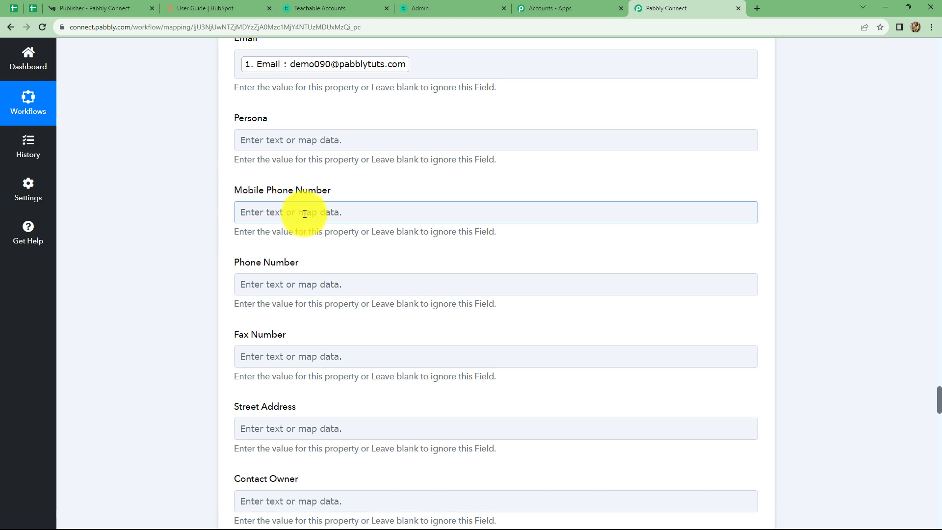
left_click(305, 214)
left_click(317, 300)
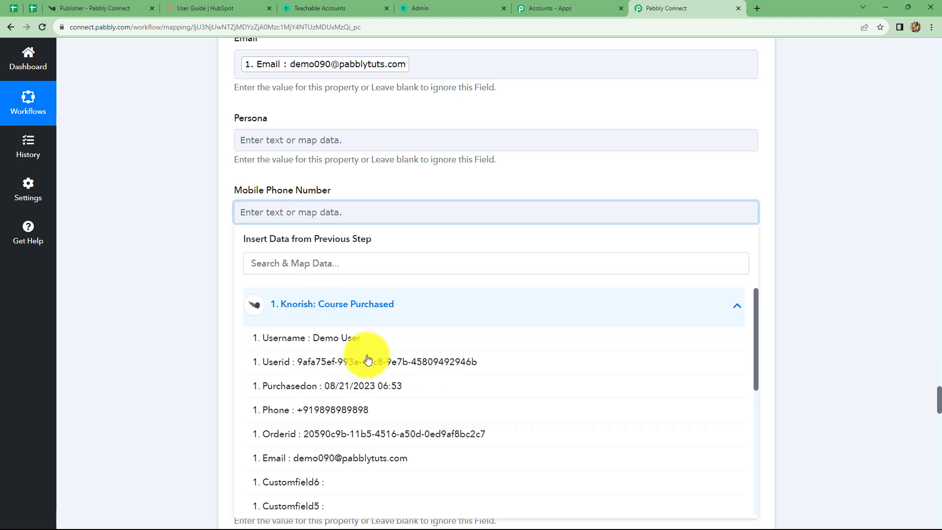
left_click(360, 414)
scroll(430, 302, "down", 15)
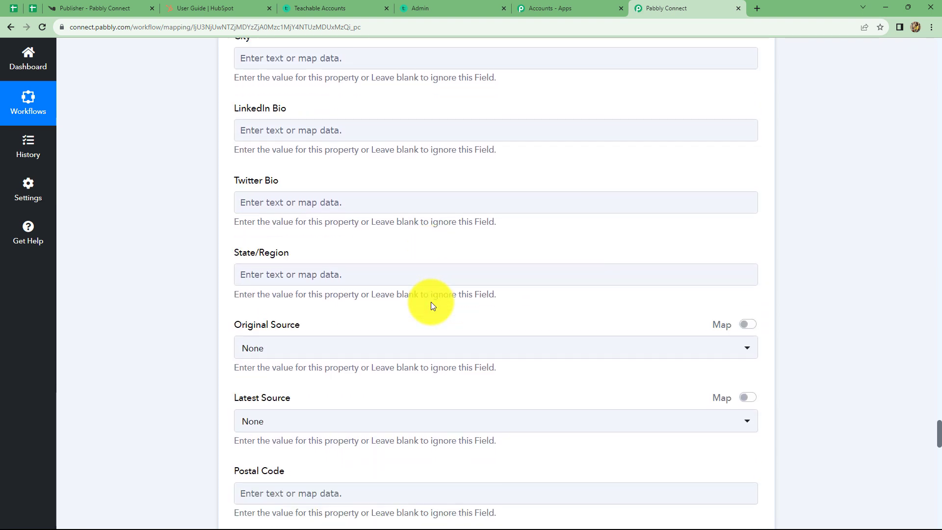
scroll(431, 302, "down", 17)
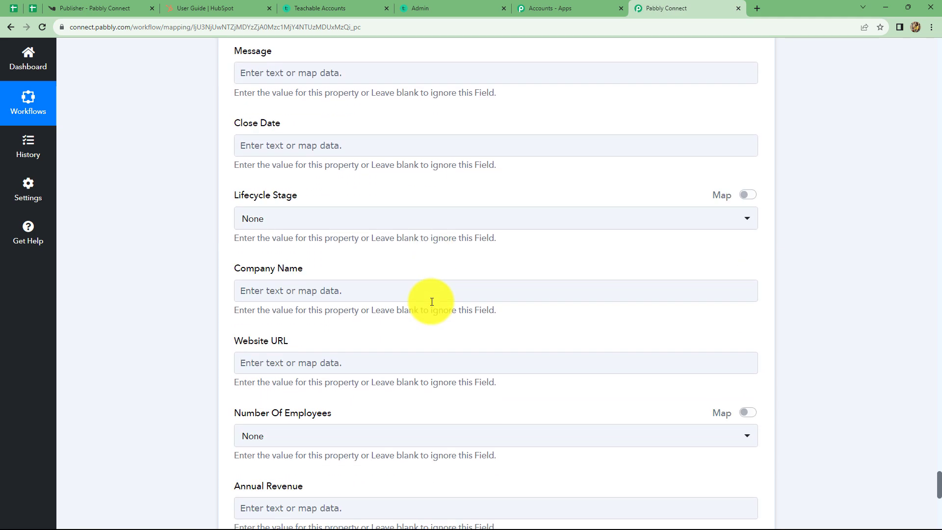
scroll(431, 301, "down", 9)
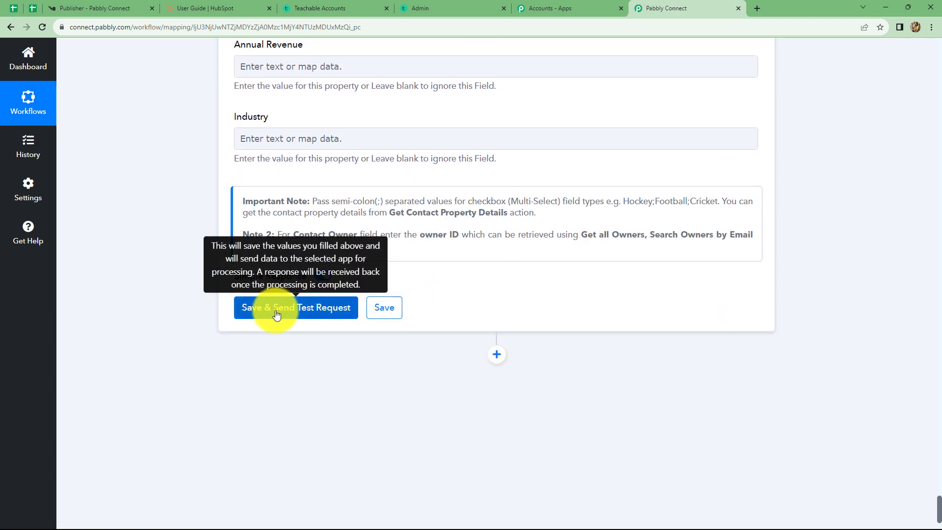
- Save the HubSpot step, run the test that creates contact 7701, then go to HubSpot
left_click(276, 315)
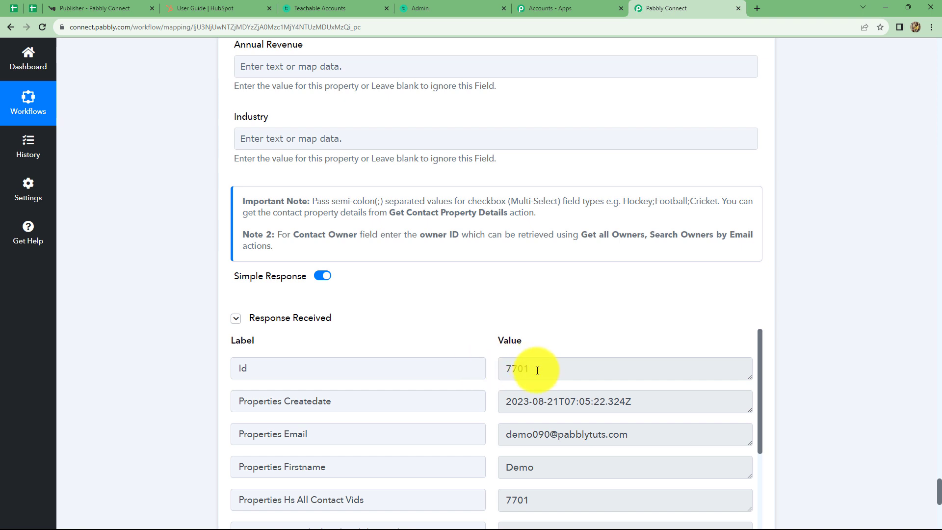
left_click_drag(537, 371, 509, 371)
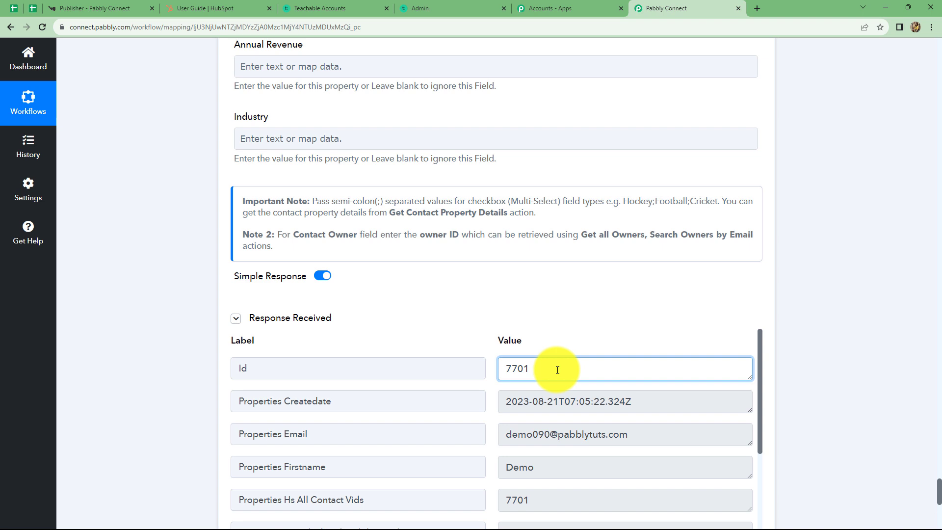
left_click(205, 5)
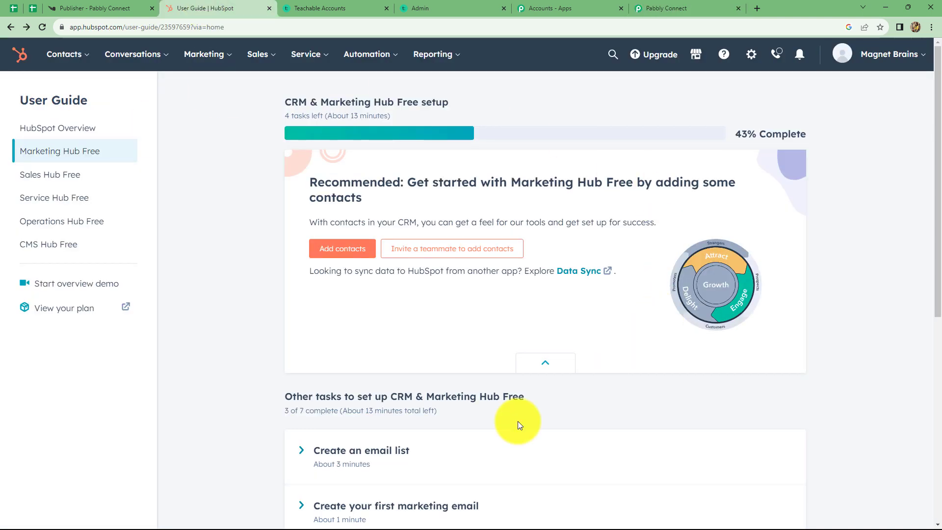
- Open HubSpot's Contacts list and find the new contact among its 5 records
left_click(67, 57)
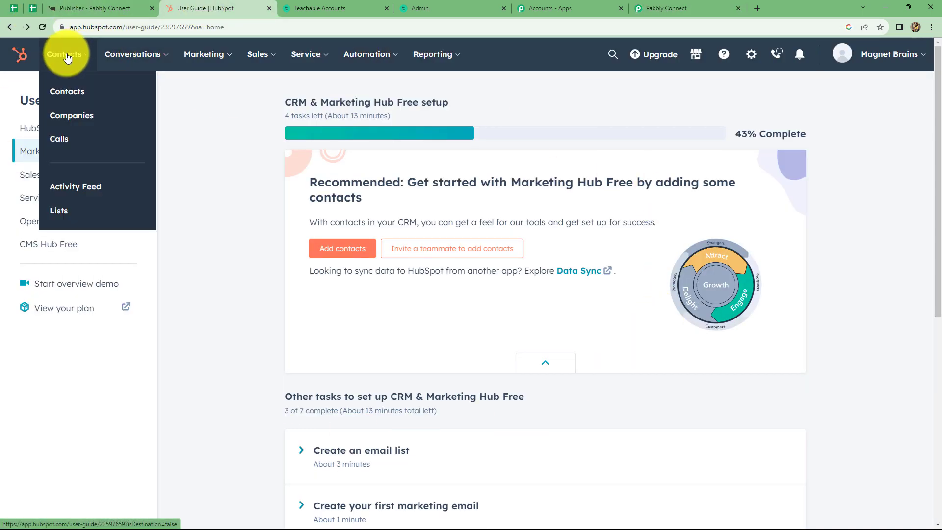
left_click(64, 93)
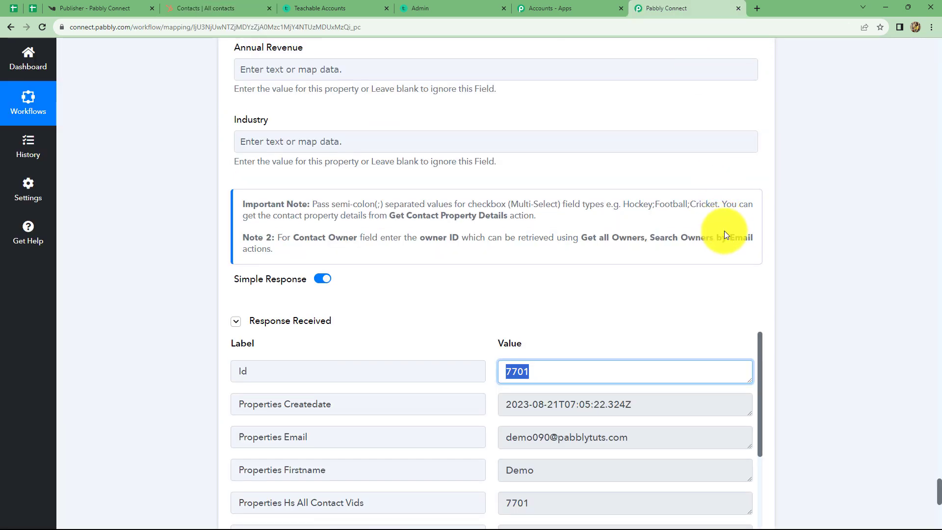
scroll(725, 230, "up", 10)
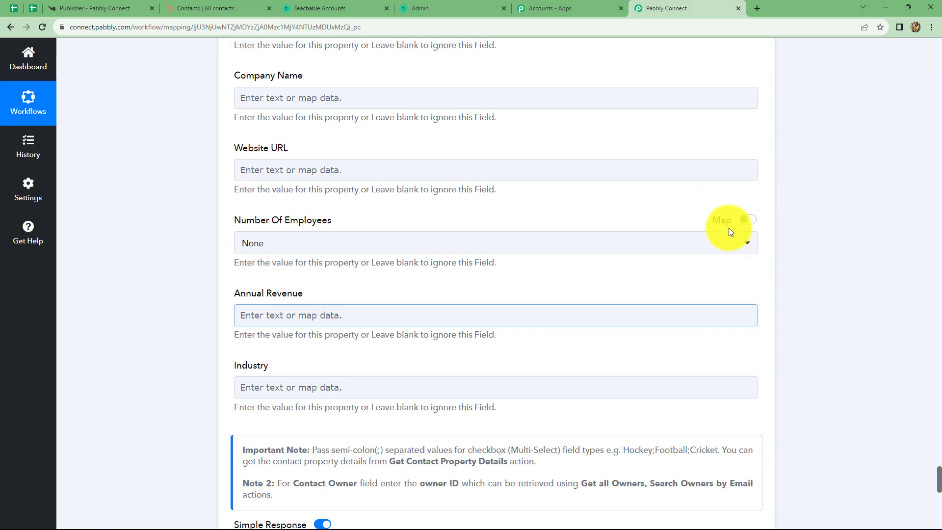
scroll(734, 230, "up", 20)
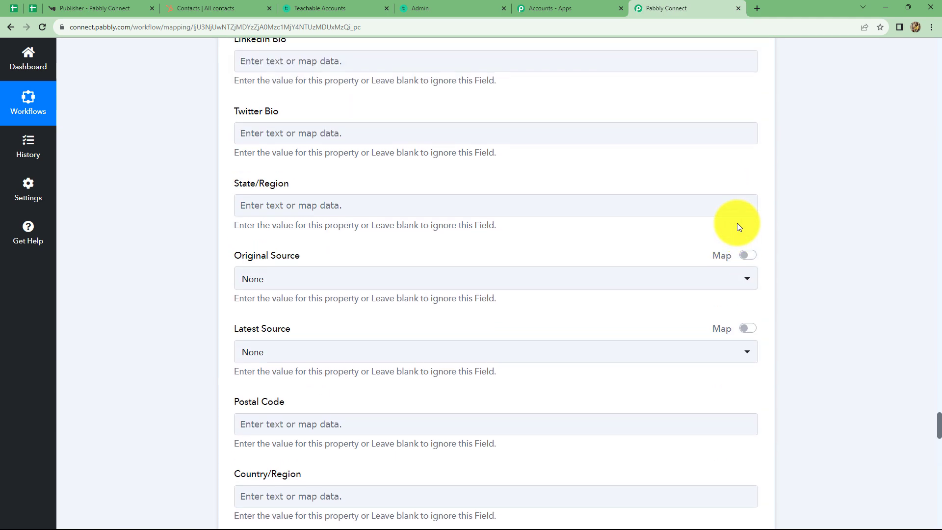
scroll(741, 224, "up", 20)
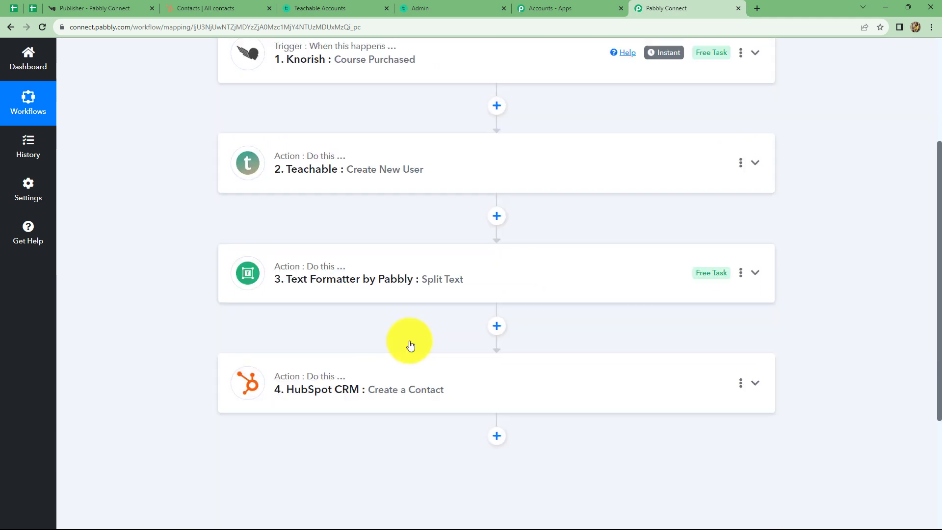
scroll(410, 341, "down", 2)
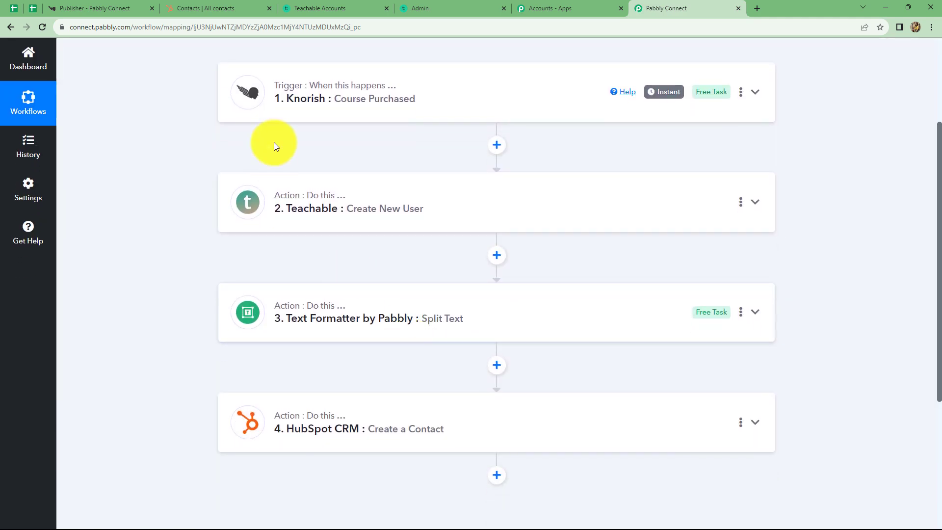